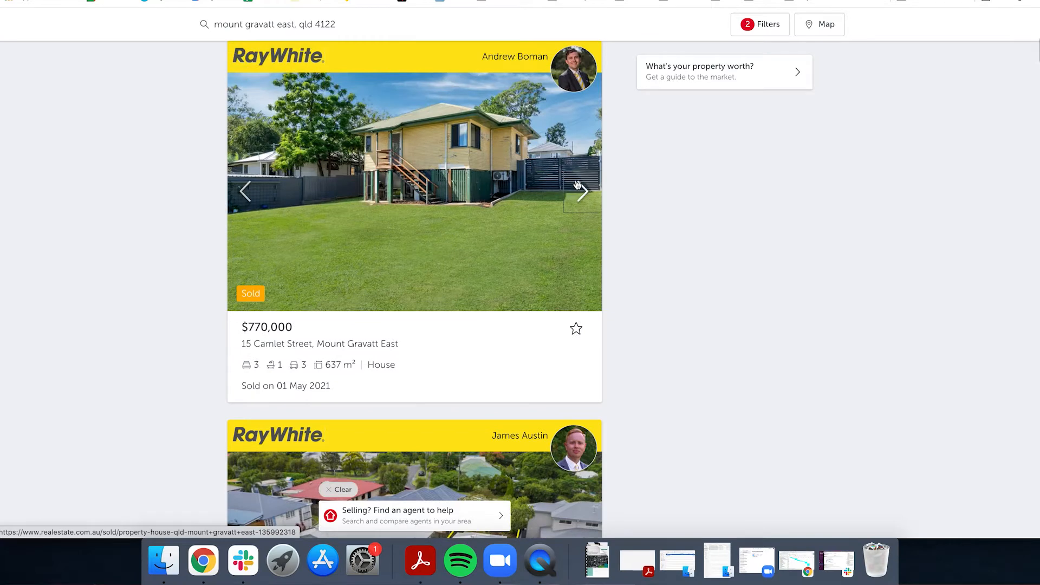
# Browse the photos of the $770,000 sold house in the Mount Gravatt East results
pyautogui.click(578, 187)
pyautogui.click(579, 187)
pyautogui.click(578, 187)
pyautogui.click(578, 186)
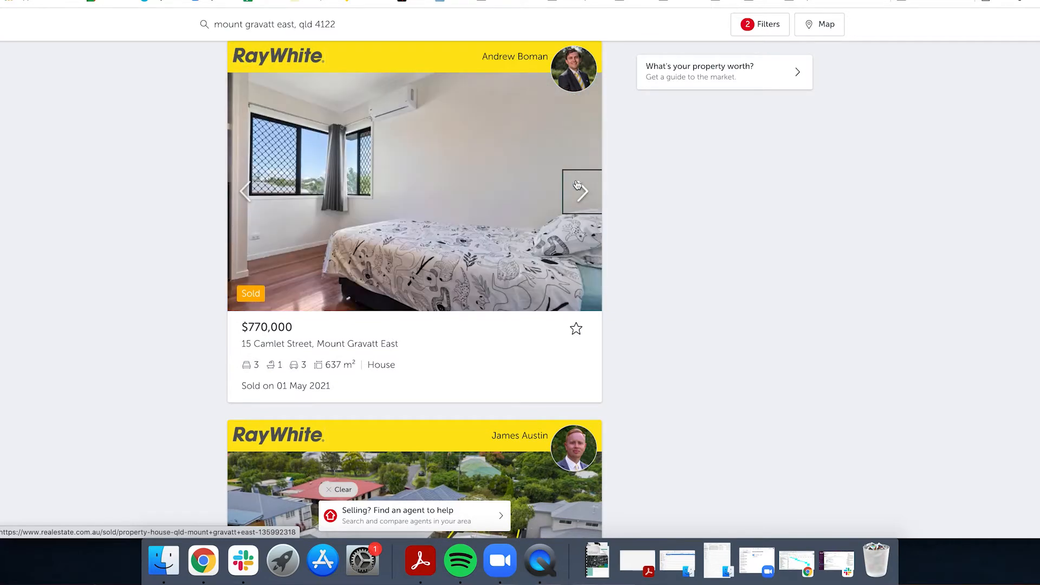
pyautogui.click(579, 187)
pyautogui.click(579, 186)
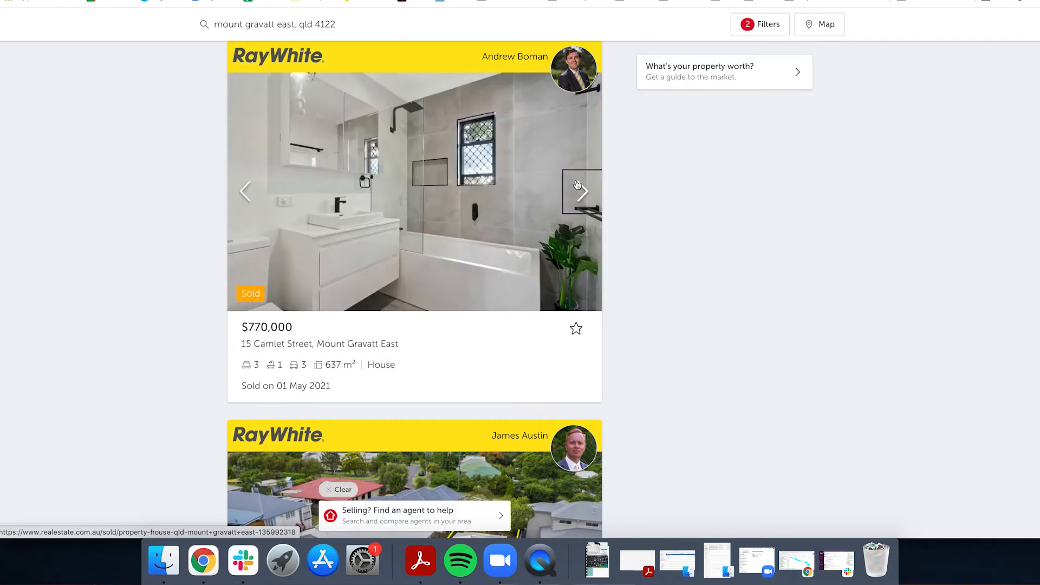
pyautogui.click(578, 186)
pyautogui.click(577, 185)
pyautogui.click(578, 185)
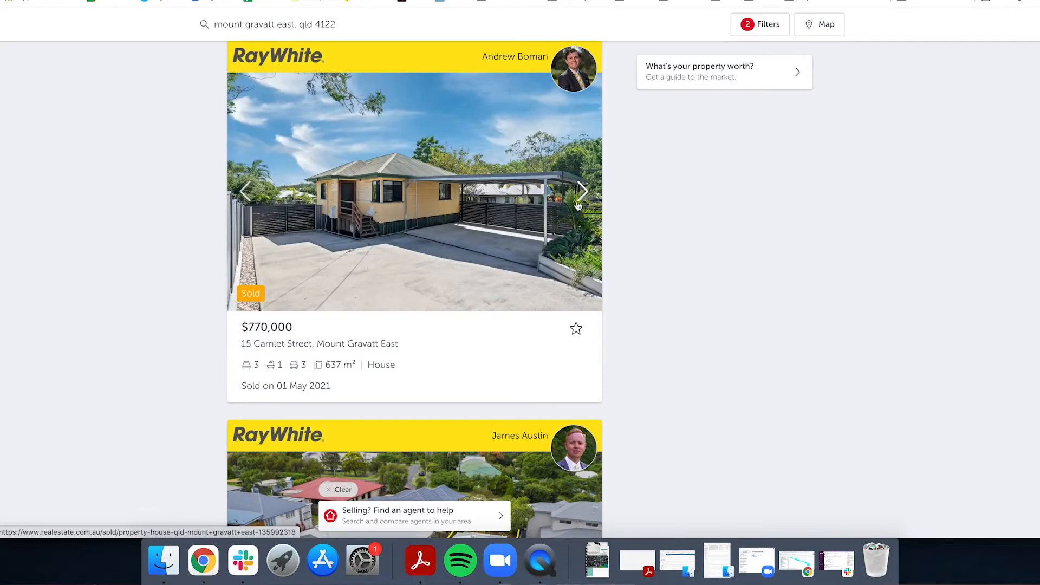
pyautogui.click(580, 189)
# View photos of the $630,000 and $886,000 sold houses in the results
pyautogui.scroll(-5, 438, 277)
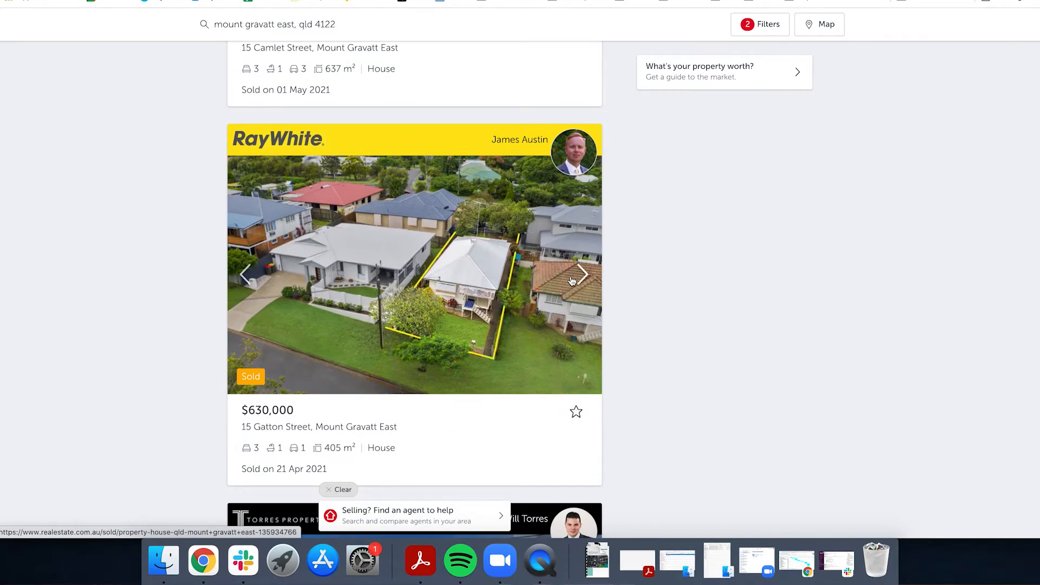
pyautogui.click(572, 280)
pyautogui.click(571, 281)
pyautogui.scroll(-8, 572, 280)
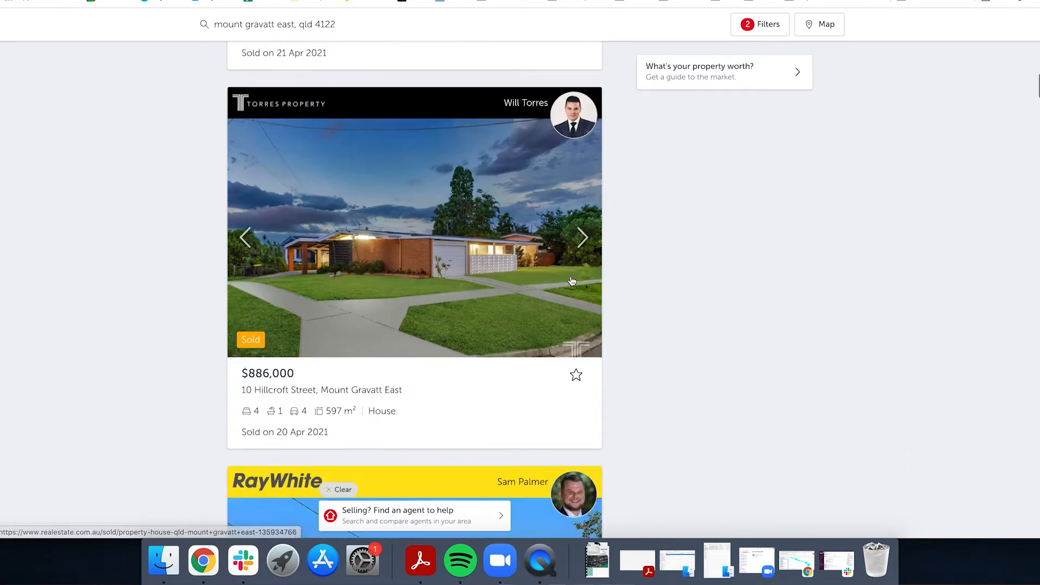
pyautogui.click(583, 237)
# Find the $765,000 sold house further down the results and view its photos
pyautogui.scroll(-5, 578, 263)
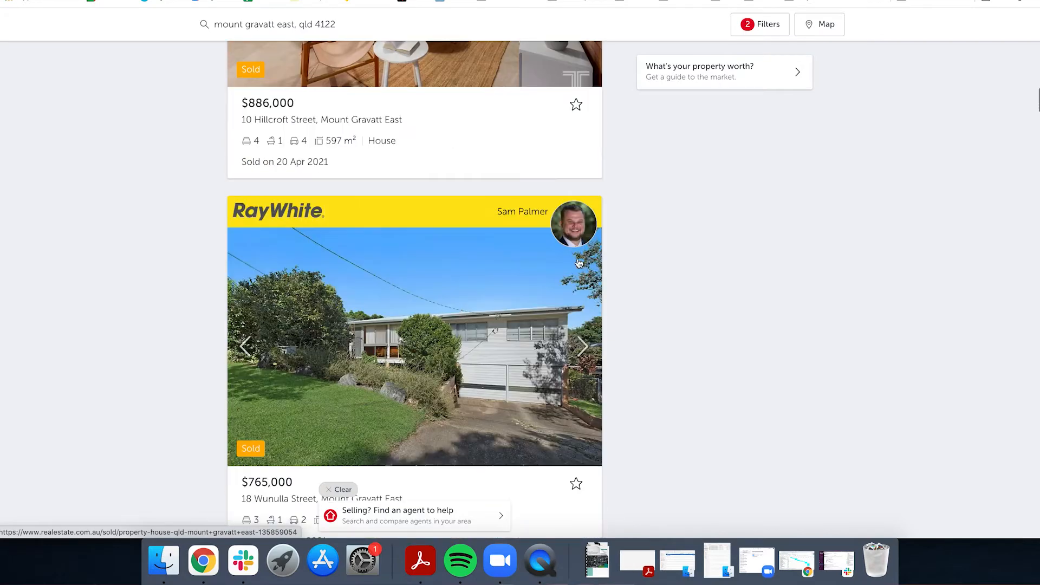
pyautogui.scroll(-1, 579, 264)
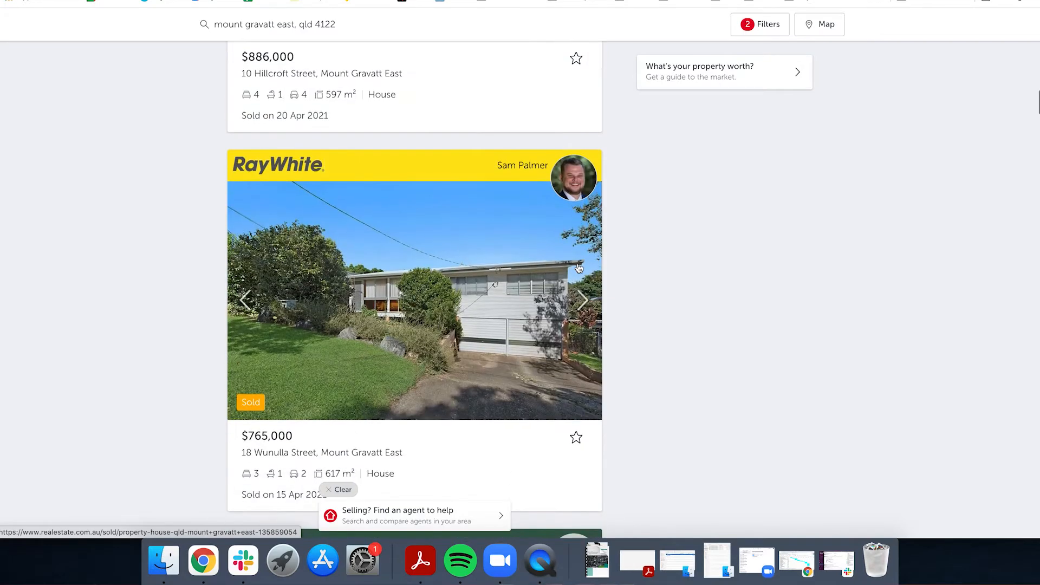
pyautogui.click(589, 314)
pyautogui.click(589, 314)
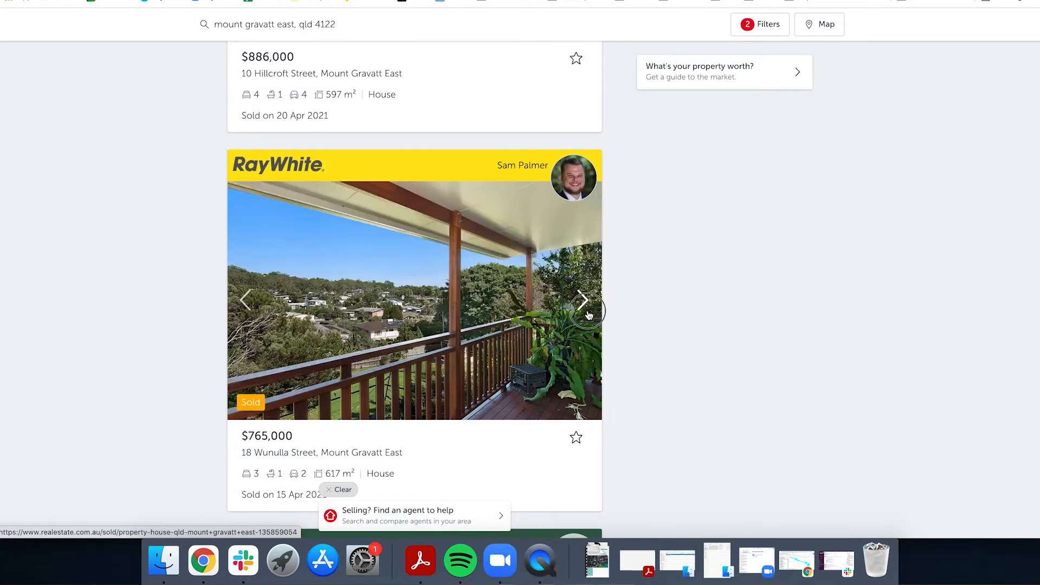
pyautogui.click(589, 315)
pyautogui.scroll(1, 589, 316)
pyautogui.scroll(-2, 589, 315)
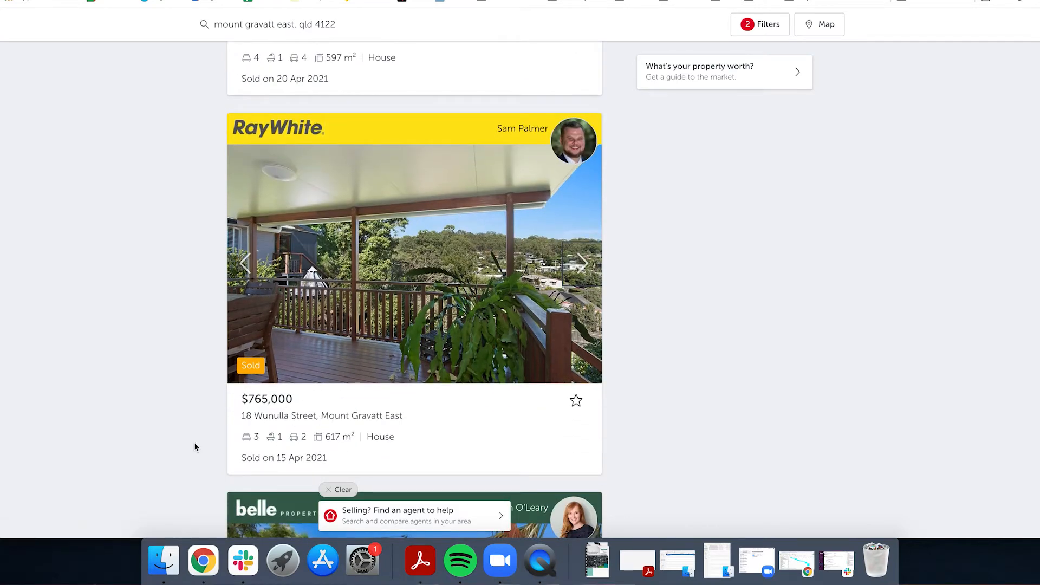
# Switch to the Investment Property Calculator spreadsheet and inspect the property price and the stamp duty formula
pyautogui.click(171, 7)
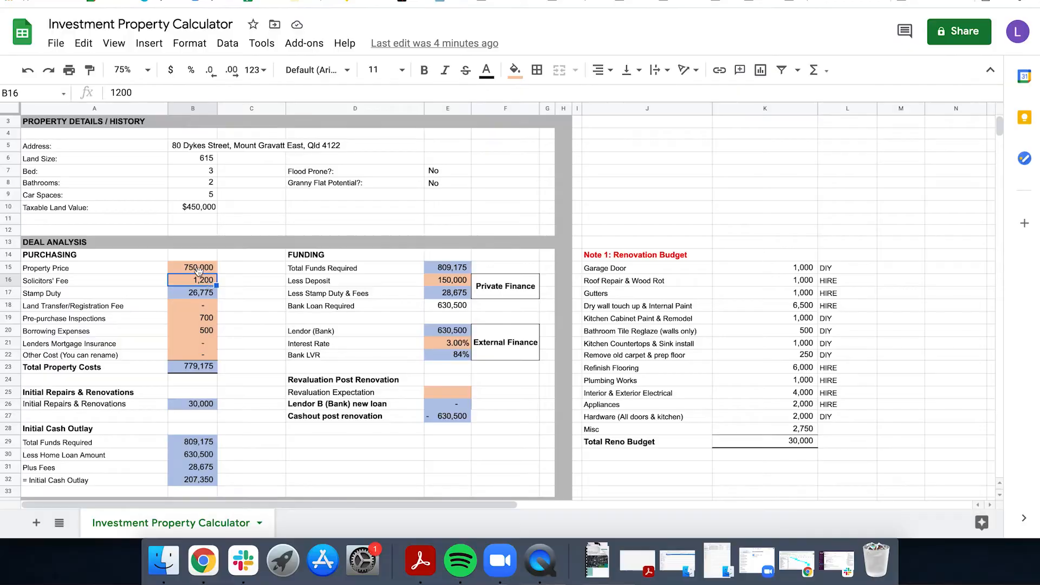
pyautogui.click(198, 269)
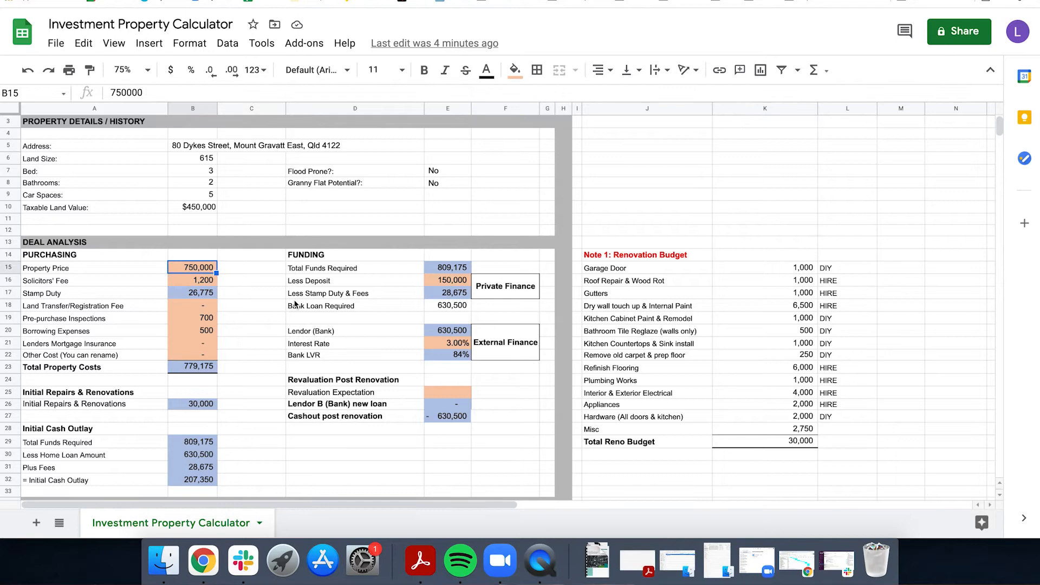
pyautogui.click(209, 293)
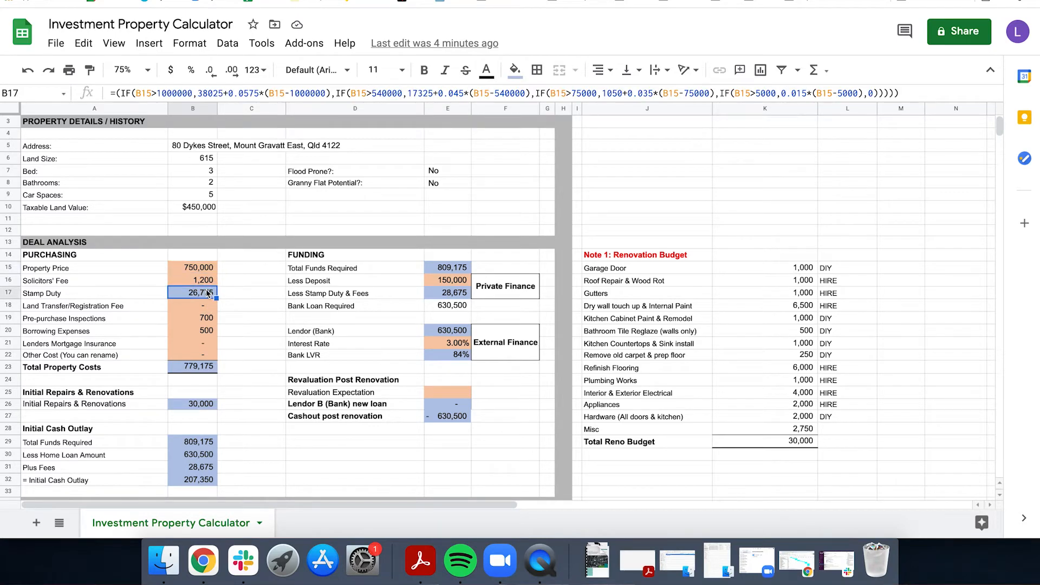
pyautogui.click(248, 284)
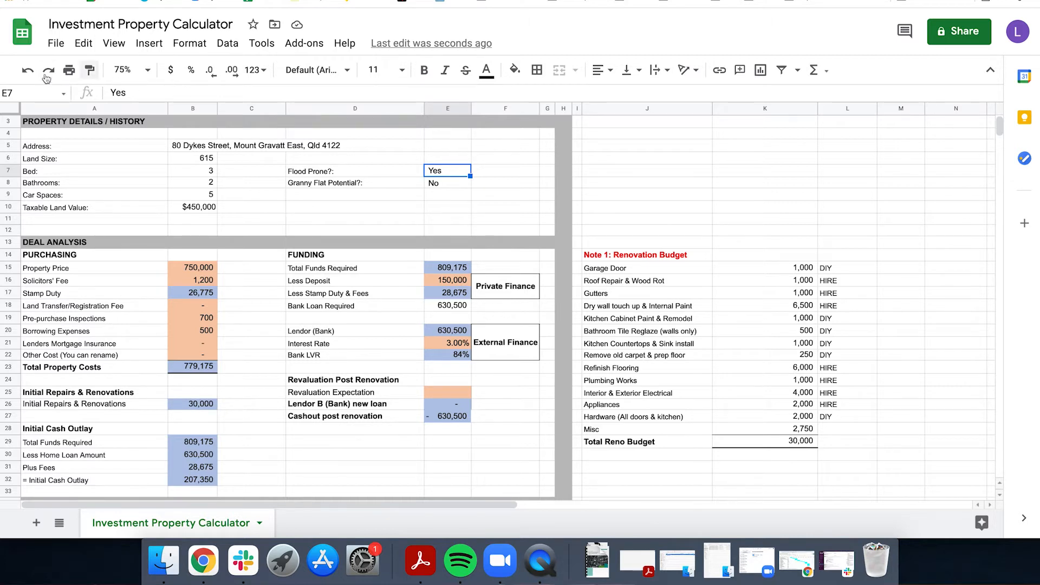
# Set the Flood Prone entry in the property details to "Yes - overland flowpath"
pyautogui.click(137, 91)
pyautogui.write('- over')
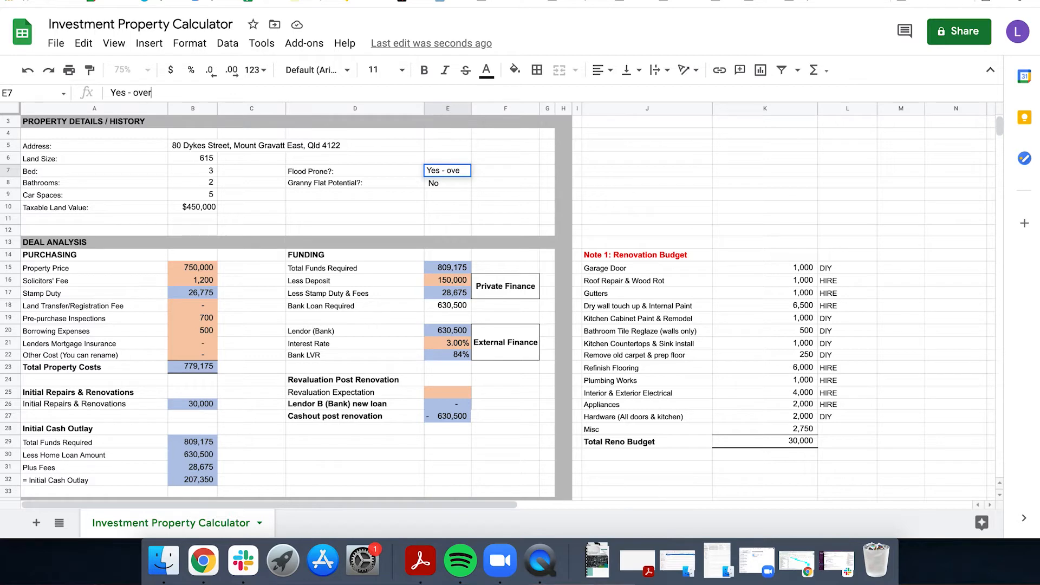
pyautogui.write('land flowpat')
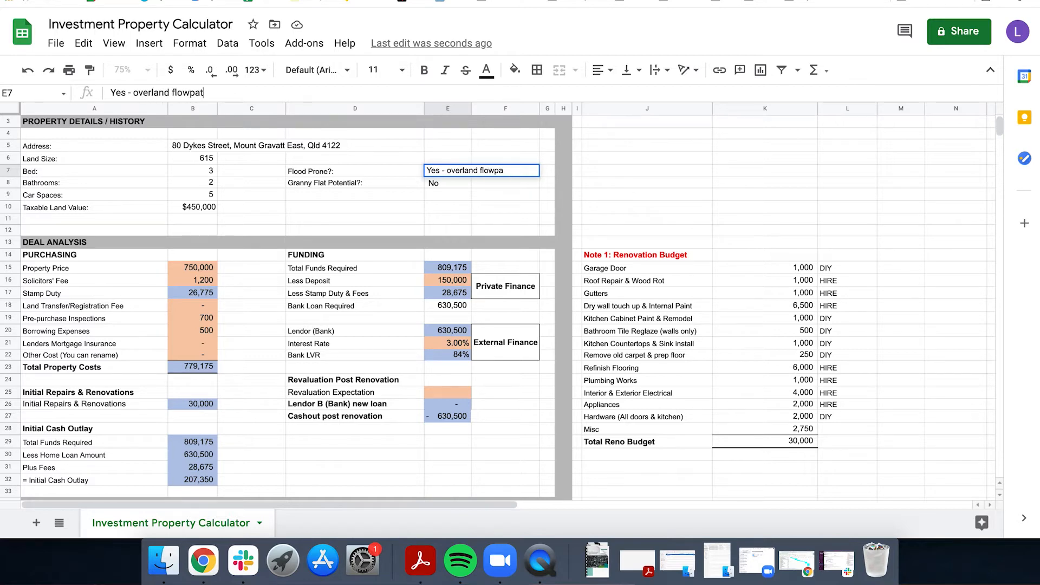
pyautogui.write('h')
pyautogui.click(191, 282)
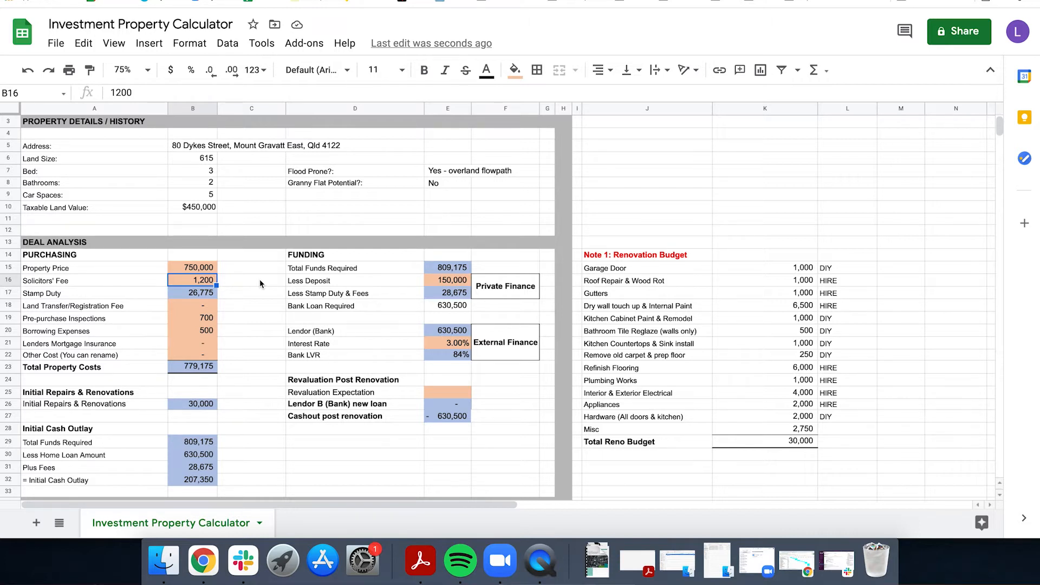
# Review the purchasing costs from stamp duty down to total property costs, plus the total funds required cells
pyautogui.click(204, 293)
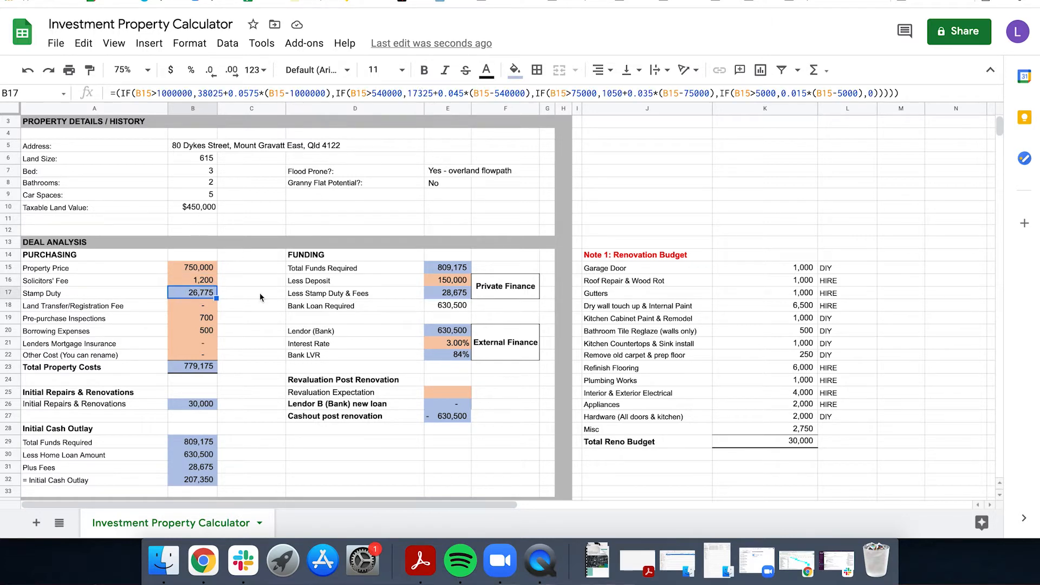
pyautogui.click(203, 318)
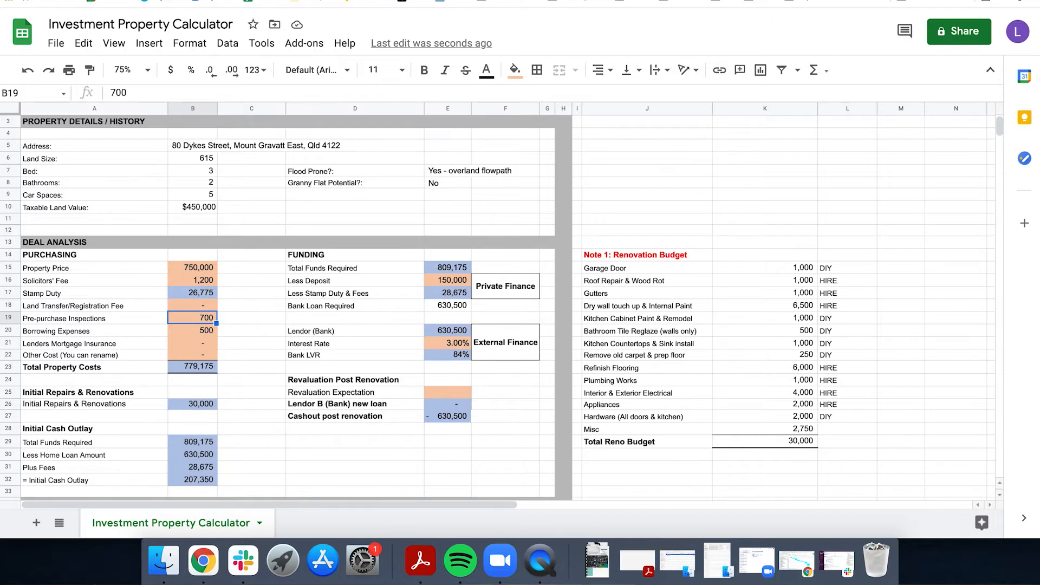
pyautogui.press('Down')
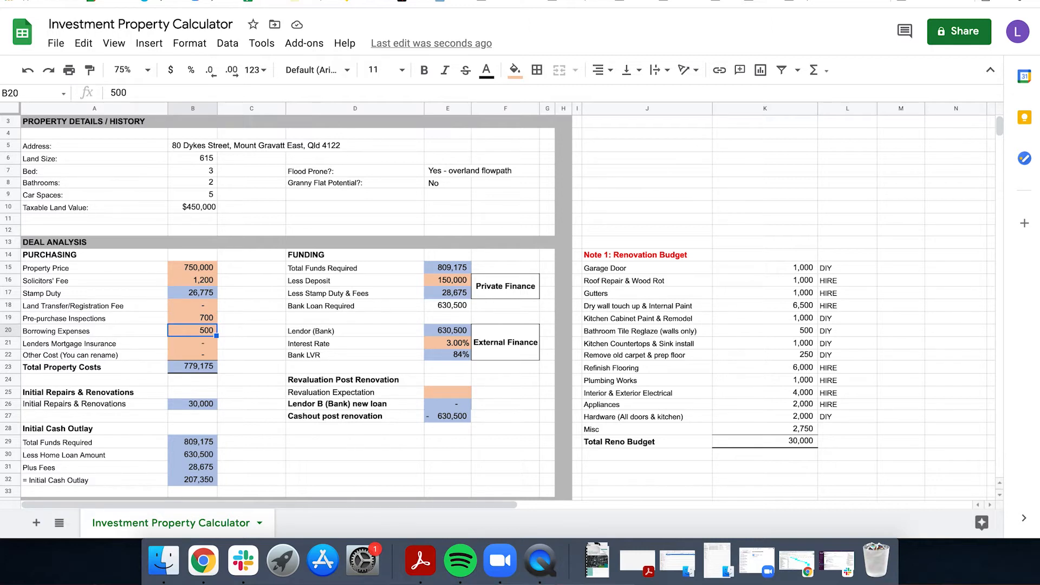
pyautogui.click(197, 367)
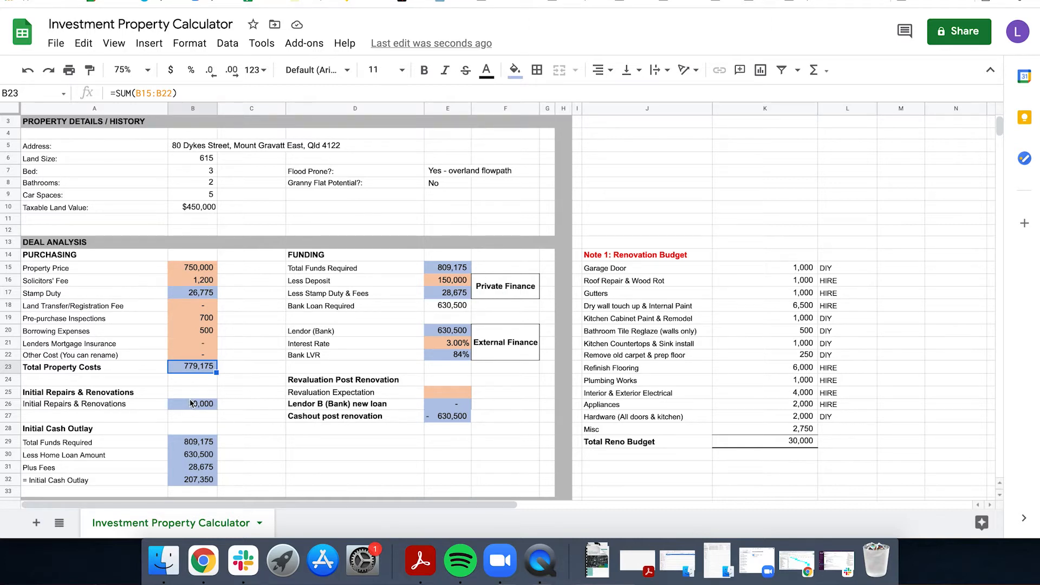
pyautogui.press('Down')
pyautogui.press('Down')
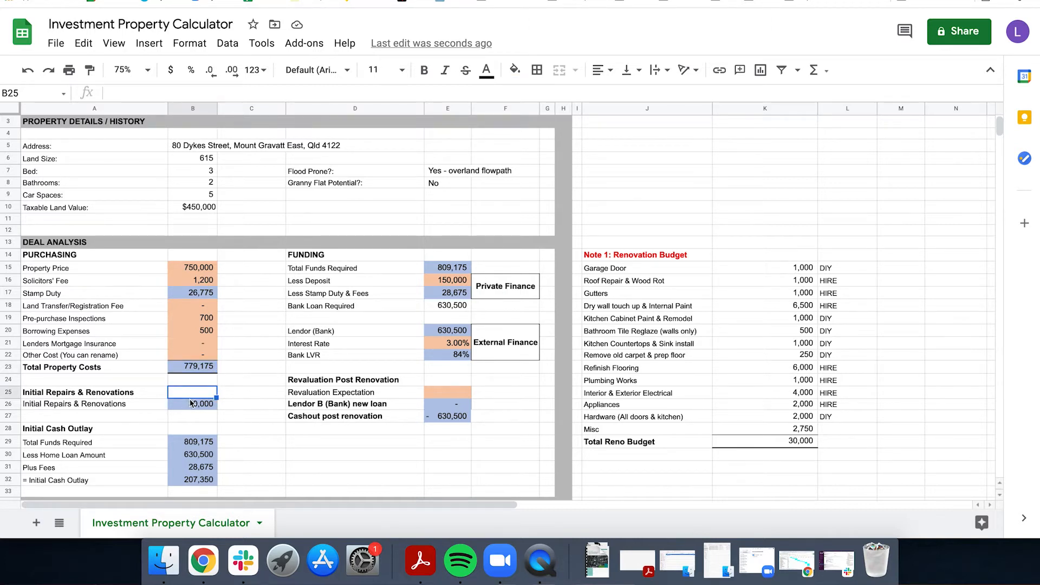
pyautogui.click(195, 441)
pyautogui.click(461, 268)
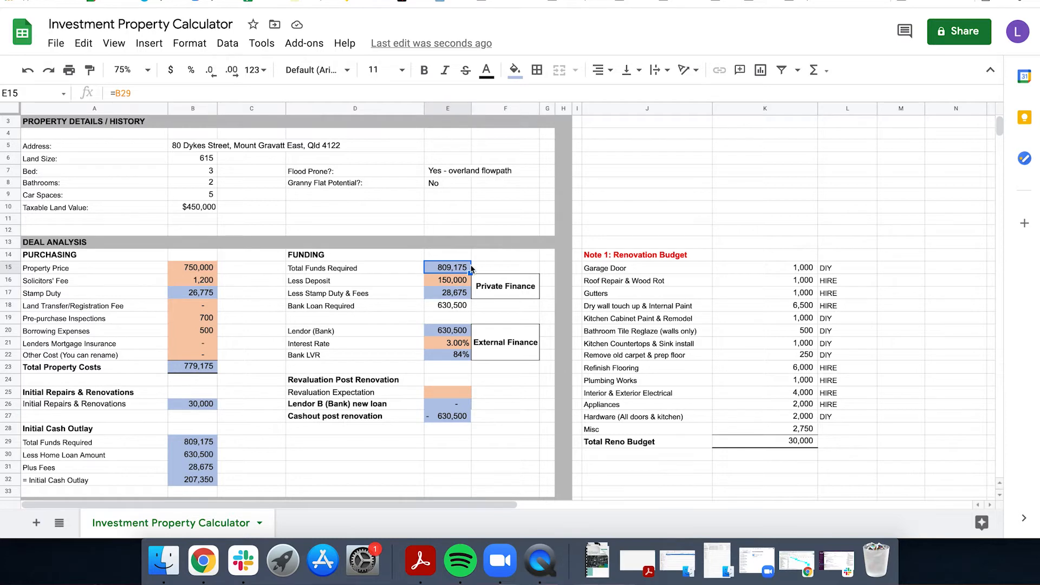
# Inspect the initial repairs cell reference and go through the line items of the renovation budget note
pyautogui.click(211, 402)
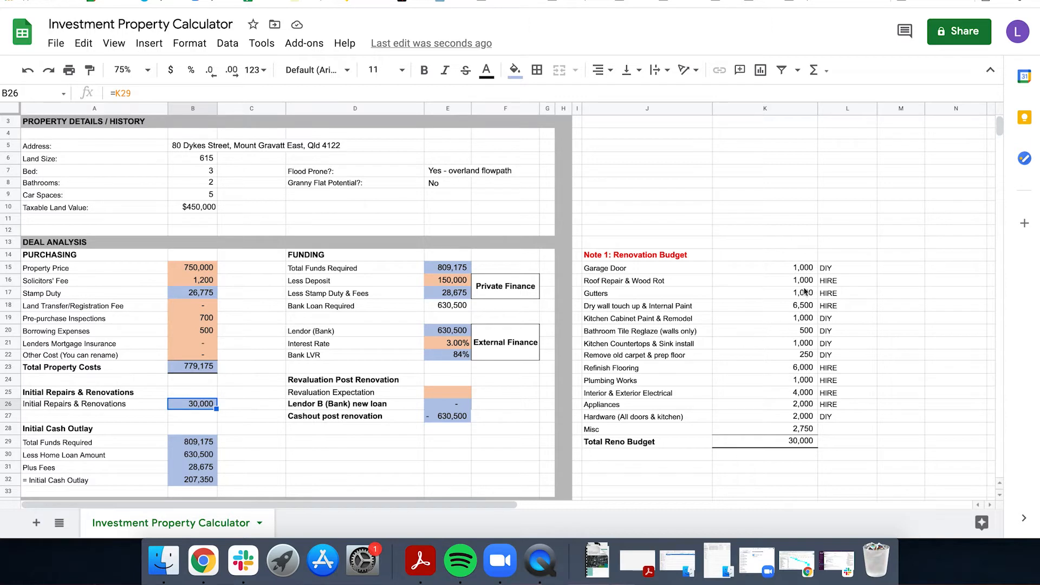
pyautogui.moveTo(640, 274); pyautogui.dragTo(645, 282)
pyautogui.moveTo(653, 379); pyautogui.dragTo(731, 444)
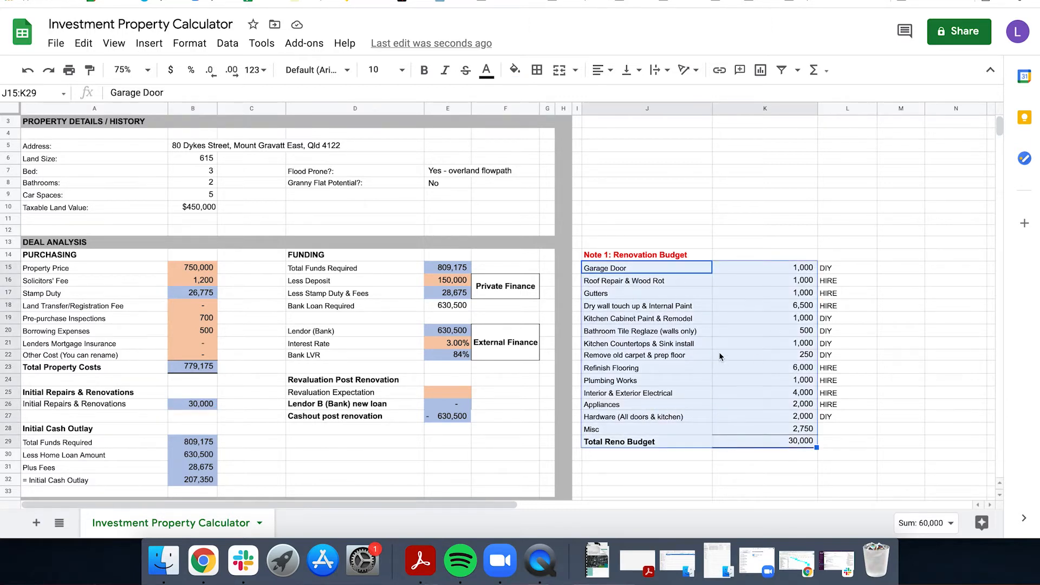
pyautogui.moveTo(666, 268); pyautogui.dragTo(662, 431)
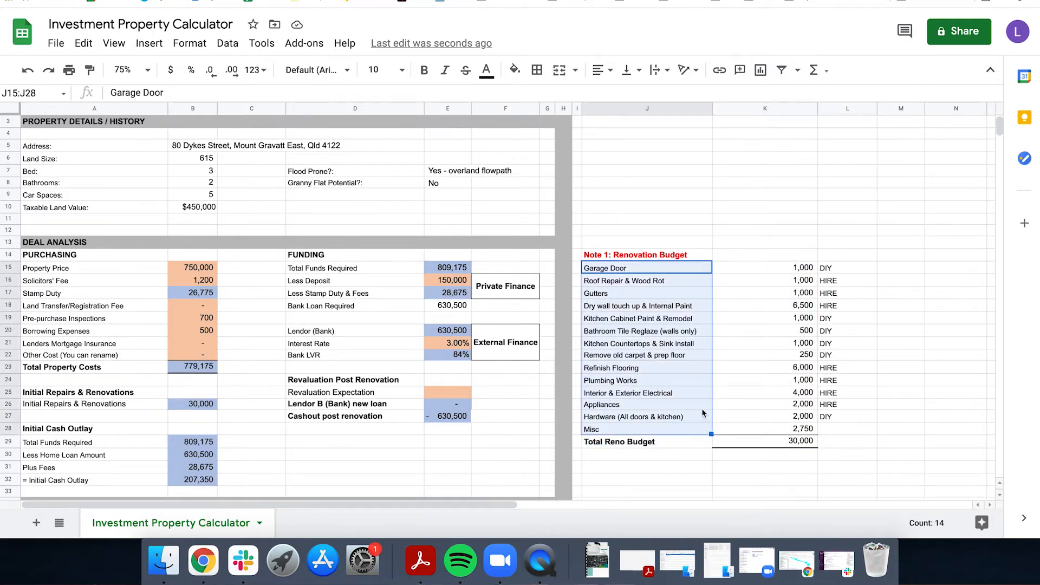
pyautogui.click(684, 329)
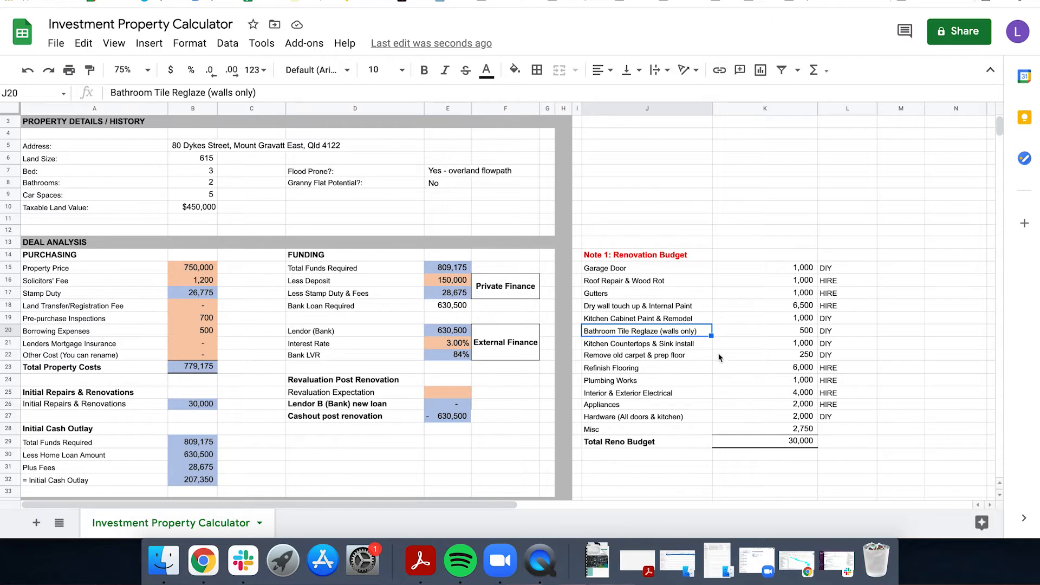
pyautogui.click(634, 296)
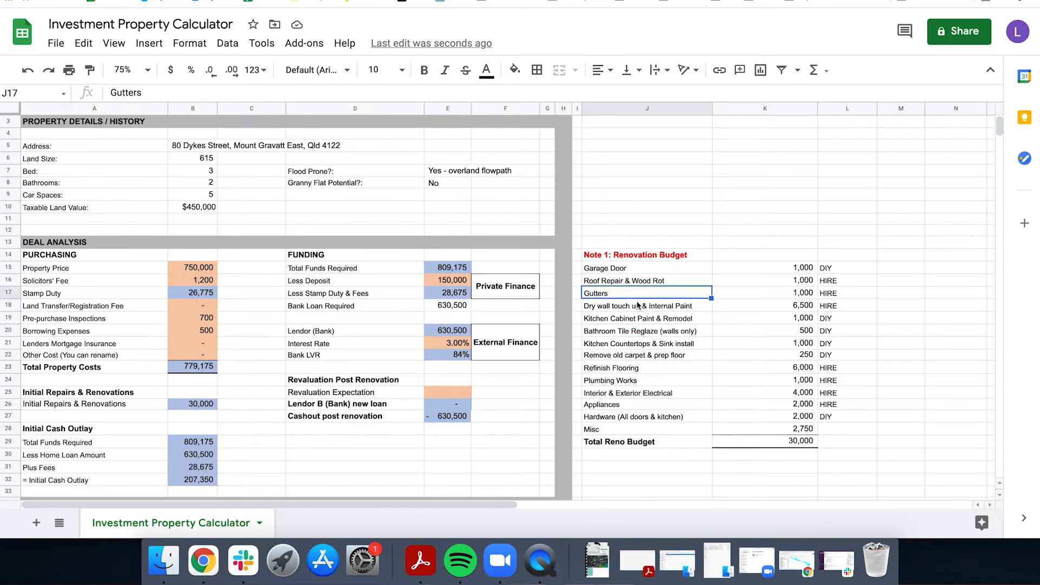
pyautogui.click(637, 308)
pyautogui.click(659, 322)
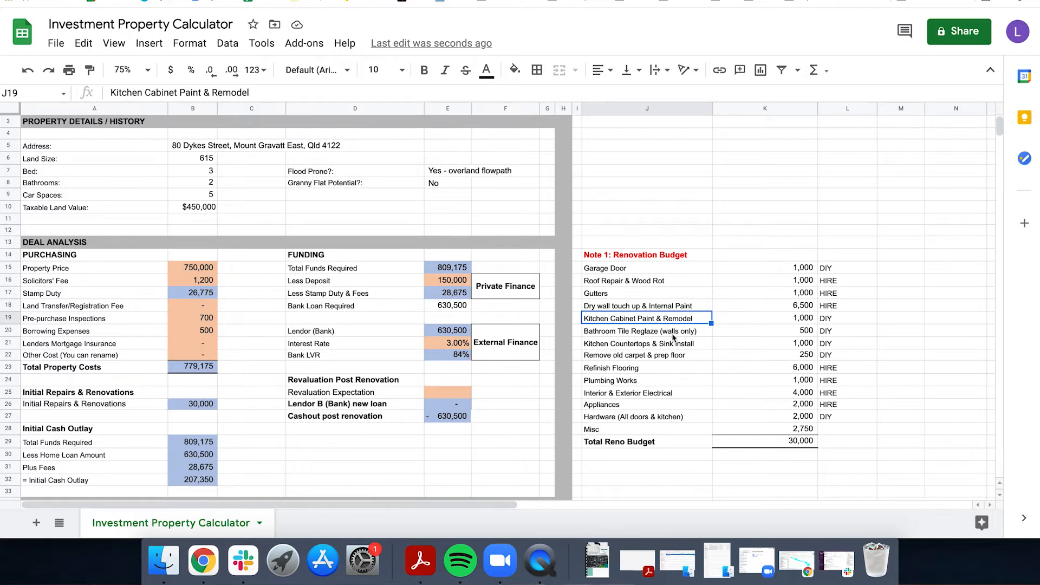
pyautogui.click(675, 336)
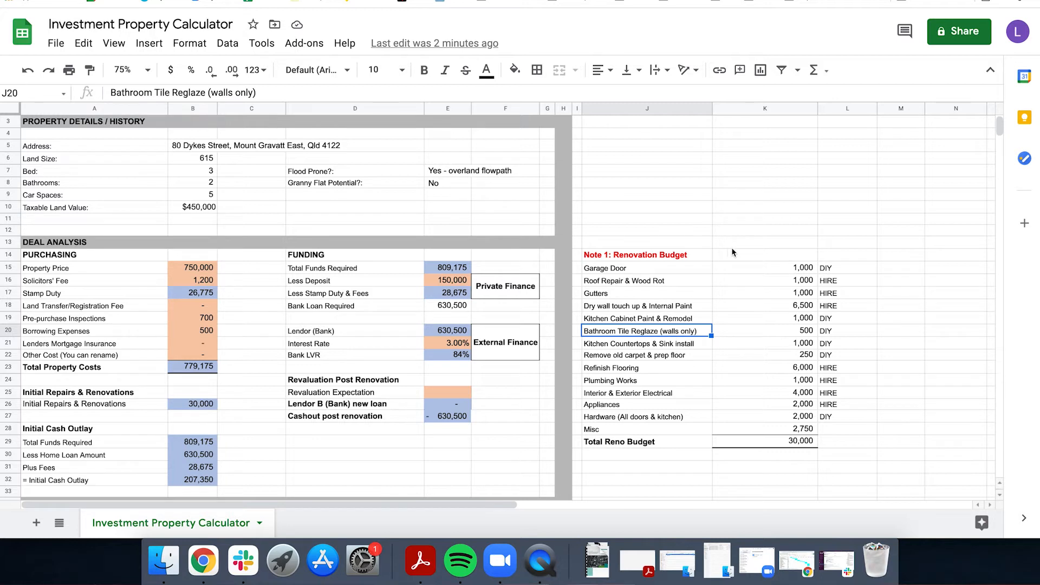
# Examine the renovation amounts, the total budget formula, and the cells for initial repairs and total funds required
pyautogui.moveTo(785, 267); pyautogui.dragTo(783, 429)
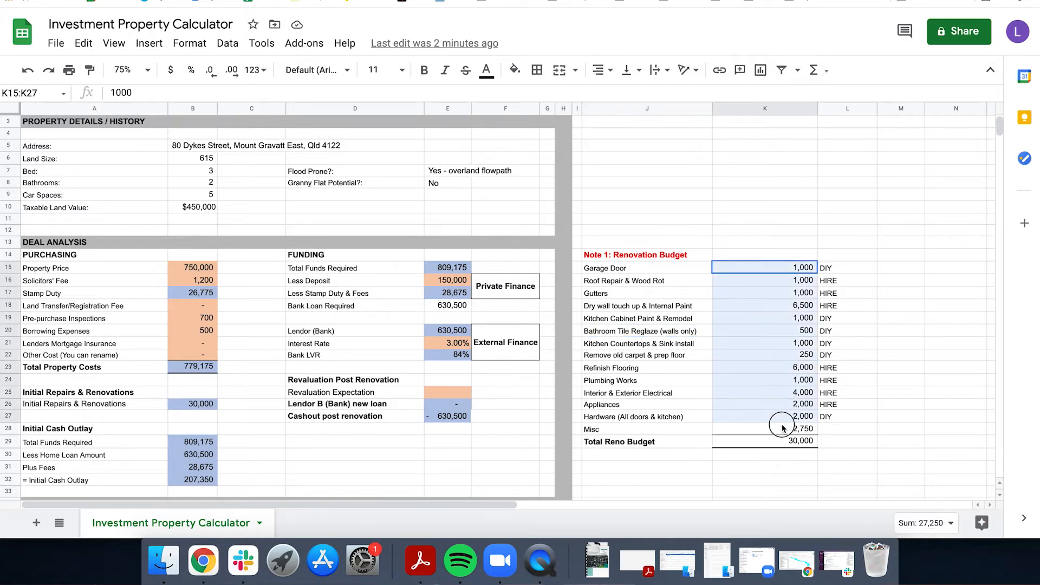
pyautogui.click(772, 442)
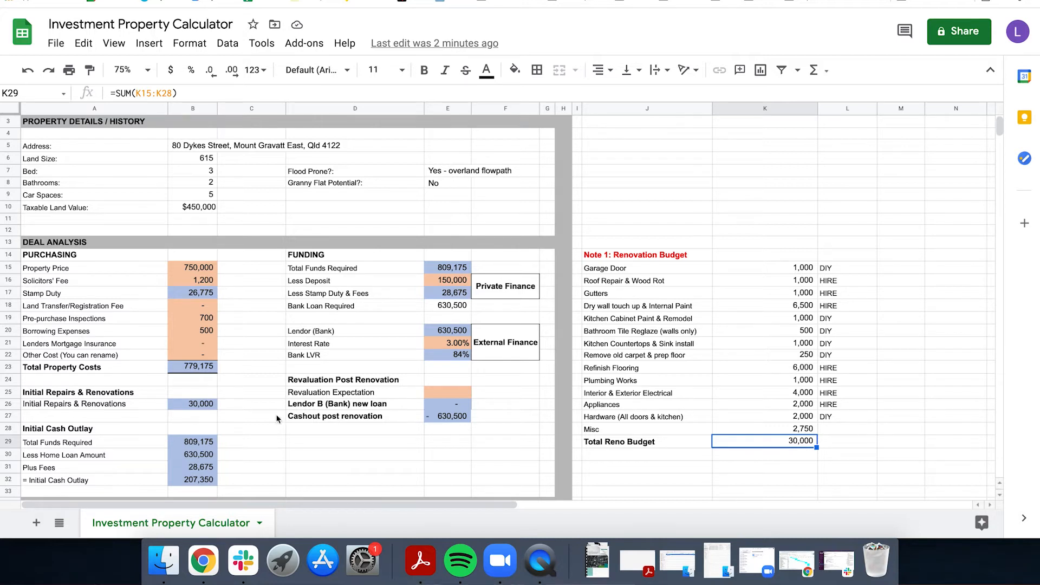
pyautogui.moveTo(796, 269); pyautogui.dragTo(795, 281)
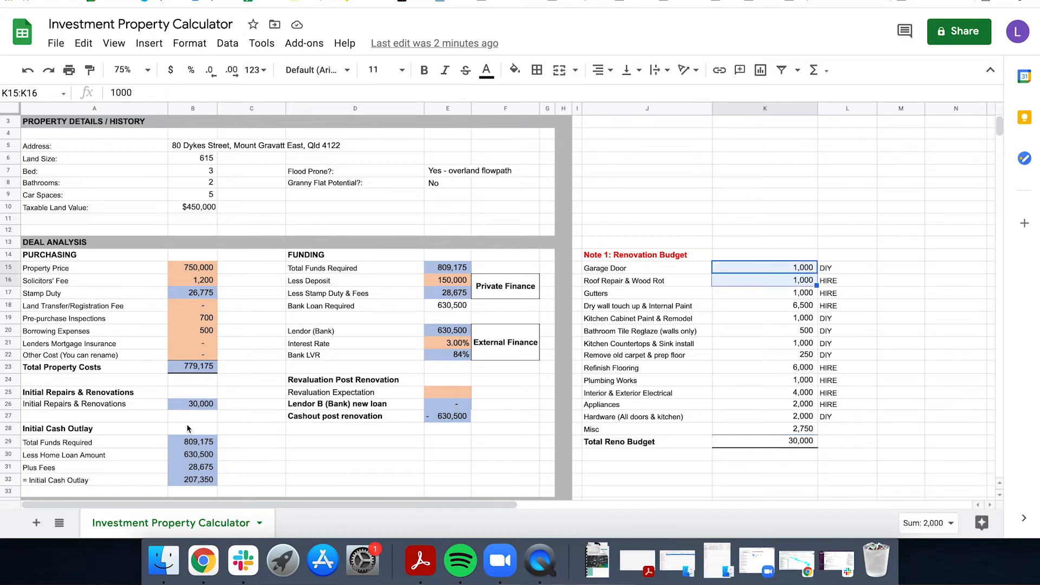
pyautogui.click(199, 407)
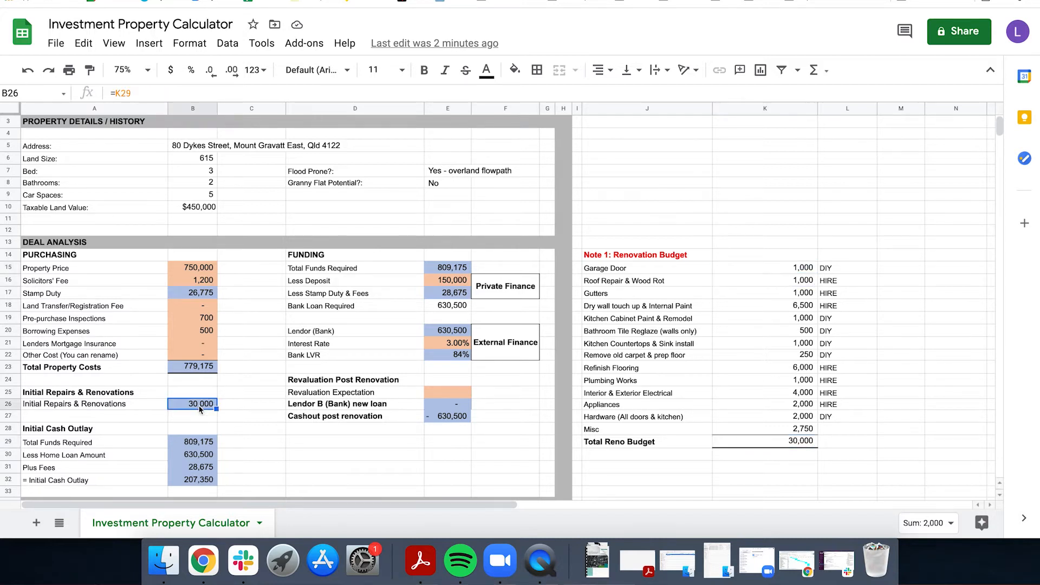
pyautogui.click(458, 267)
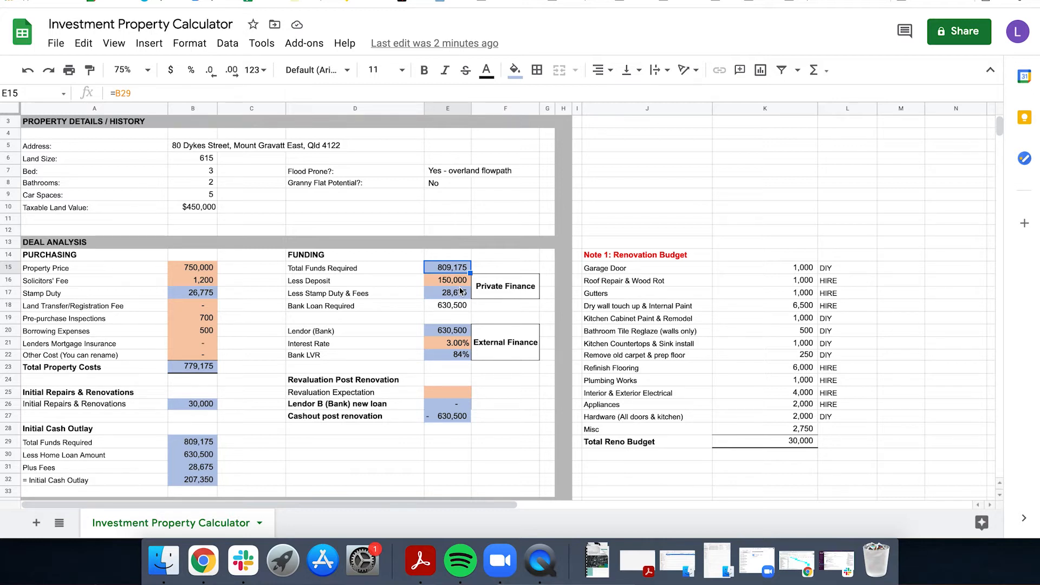
pyautogui.click(248, 386)
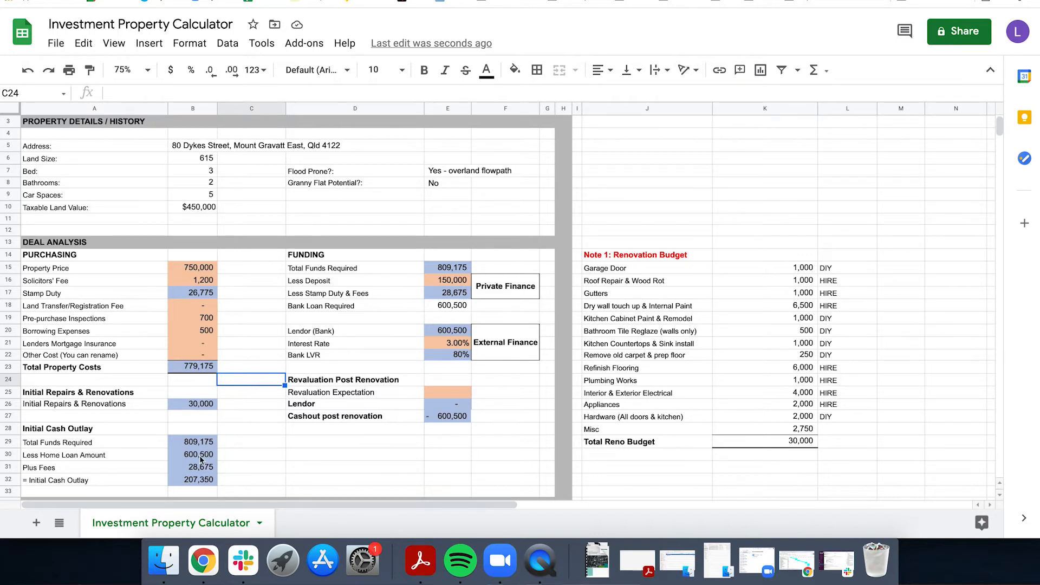
# Check the initial cash outlay formula and set the Revaluation Expectation to 810,000
pyautogui.click(195, 484)
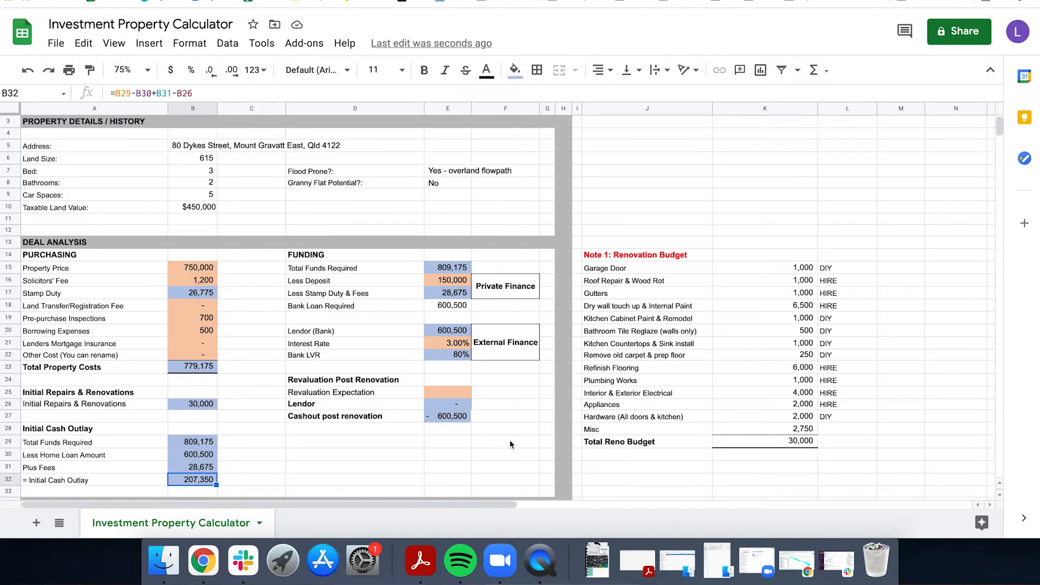
pyautogui.click(446, 393)
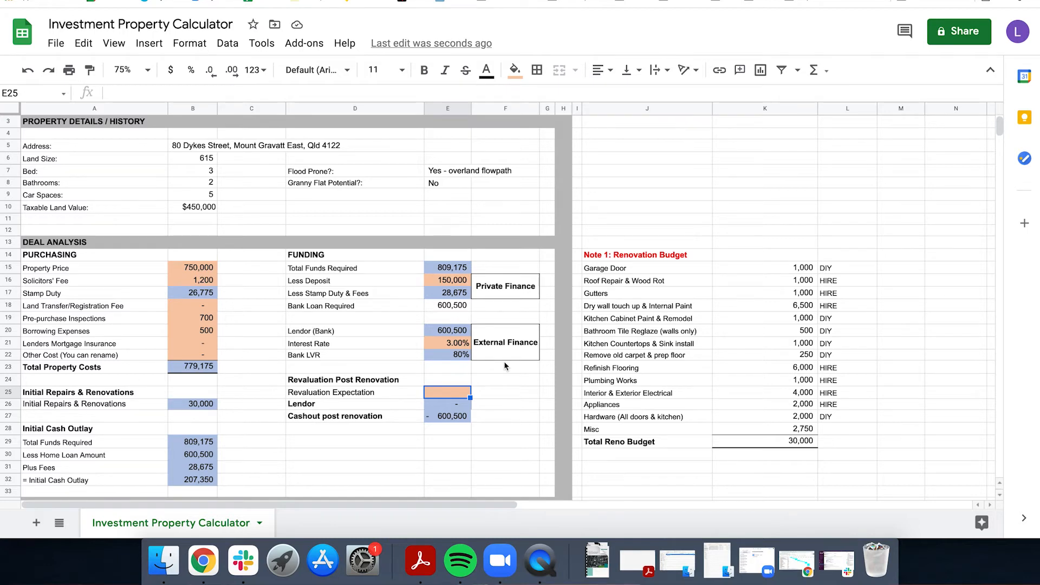
pyautogui.write('810000')
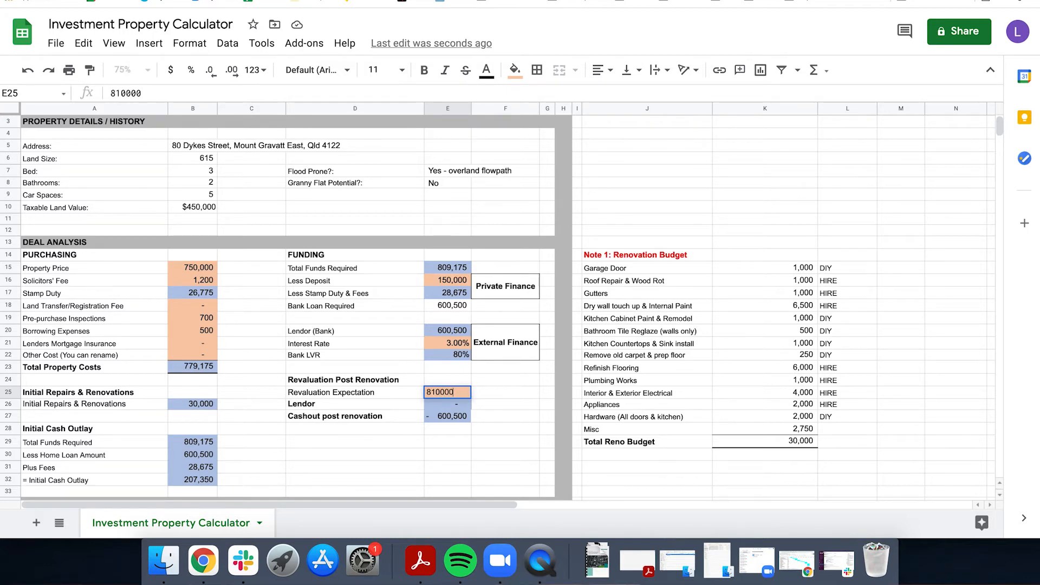
pyautogui.press('Return')
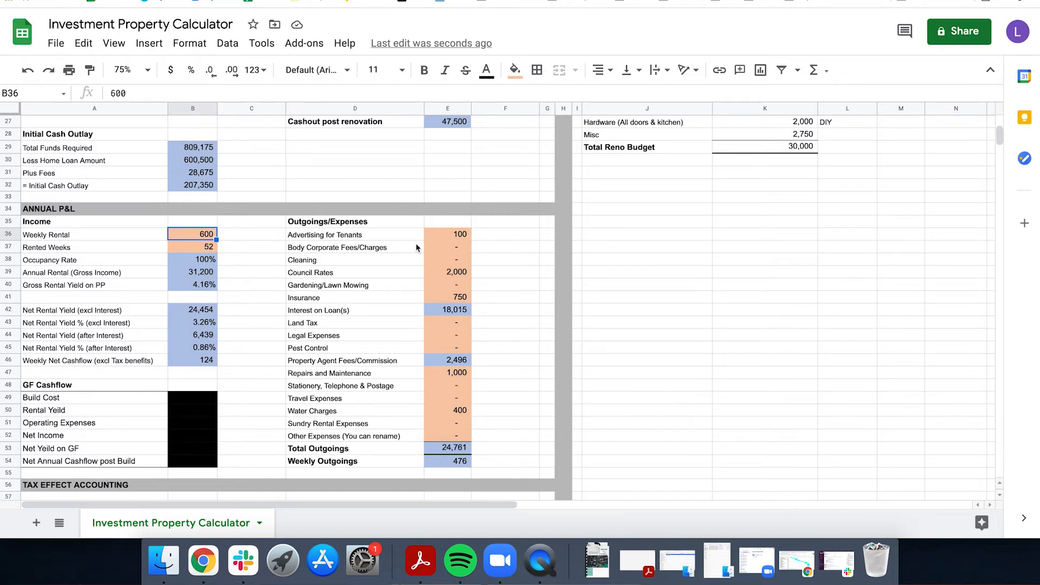
# Set the Rented Weeks in the annual income section to 50
pyautogui.press('Down')
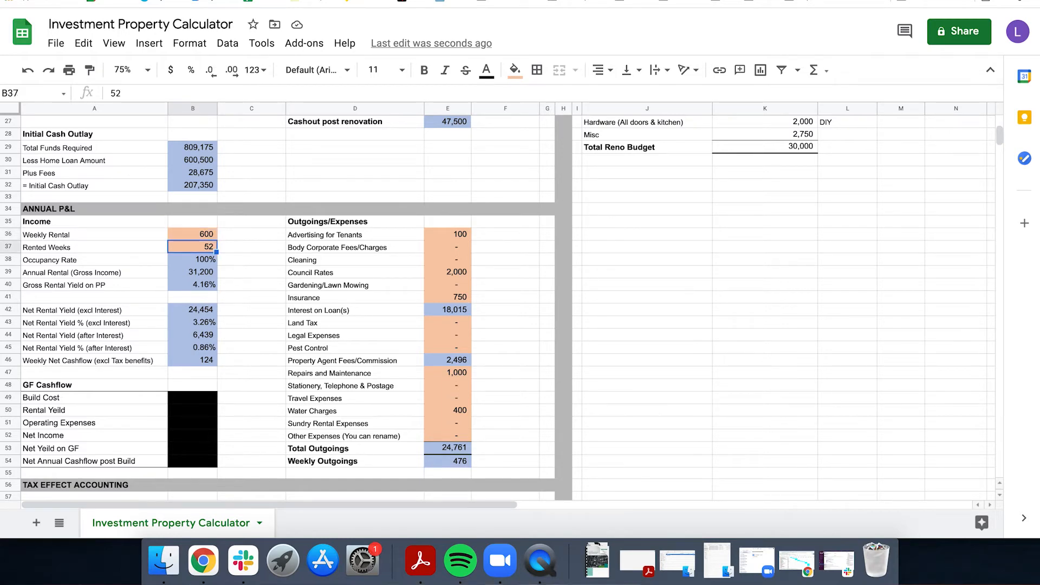
pyautogui.press('super+z')
pyautogui.press('Up')
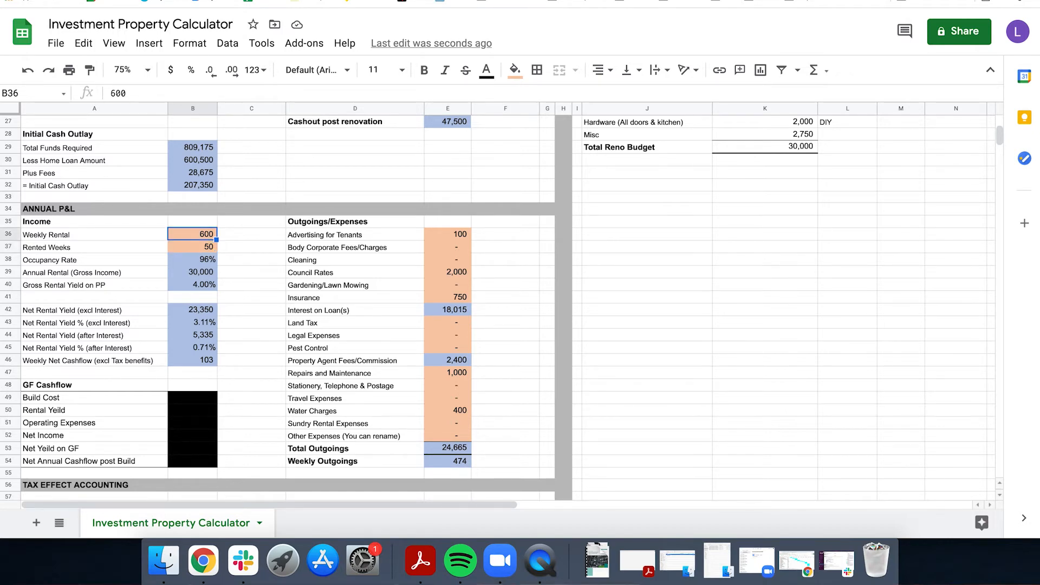
# Inspect the formulas for annual rental and gross rental yield, including the cells the yield formula references
pyautogui.press('Down')
pyautogui.press('Down')
pyautogui.press('Down')
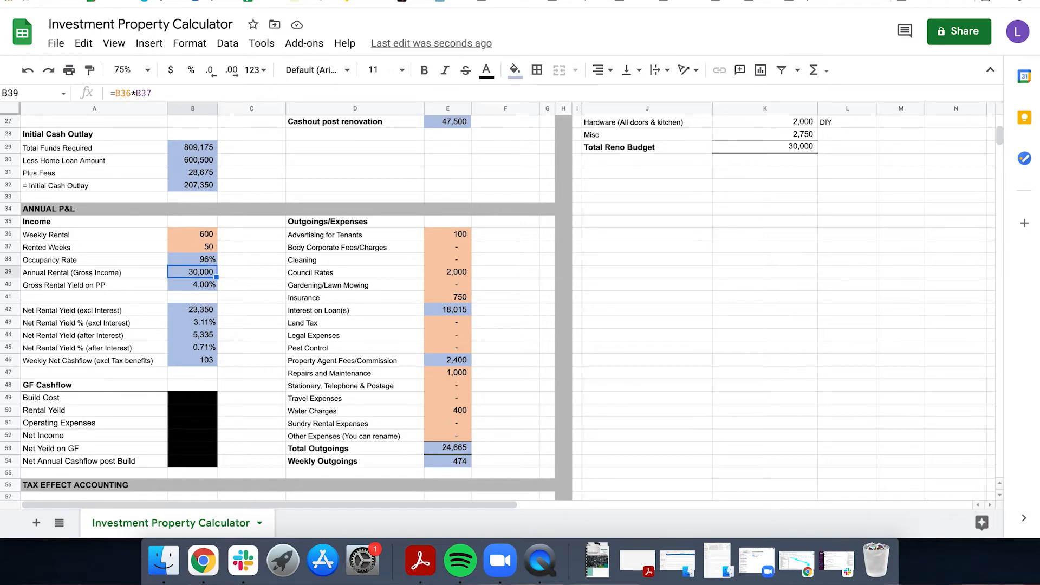
pyautogui.press('Down')
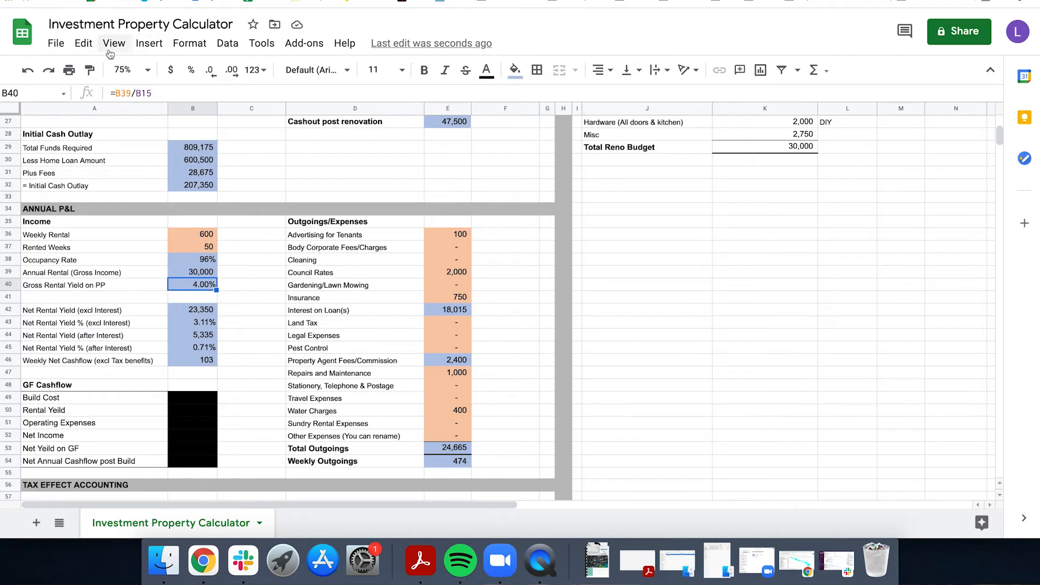
pyautogui.press('Return')
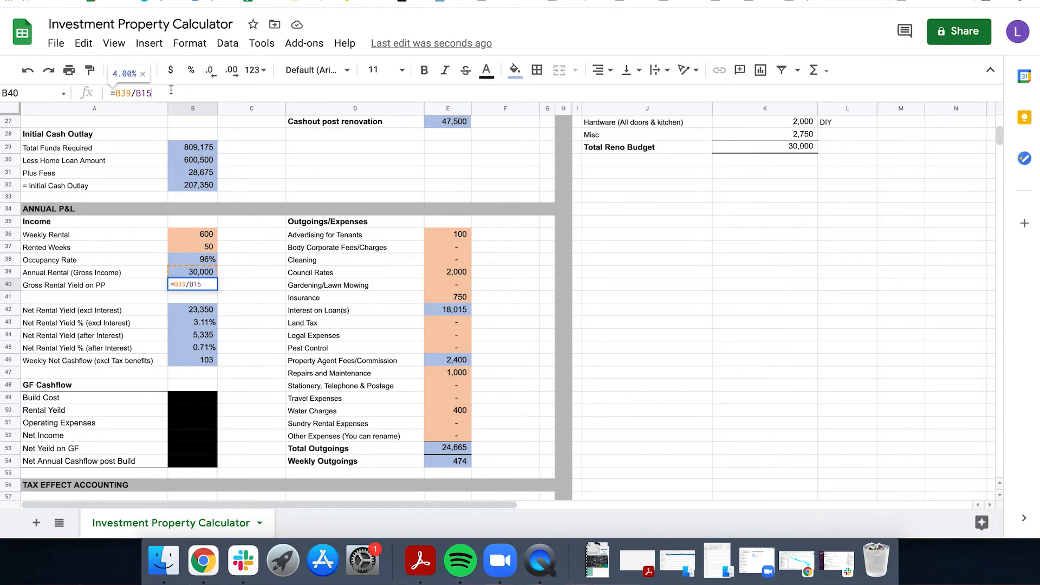
pyautogui.scroll(1, 254, 305)
pyautogui.scroll(4, 255, 305)
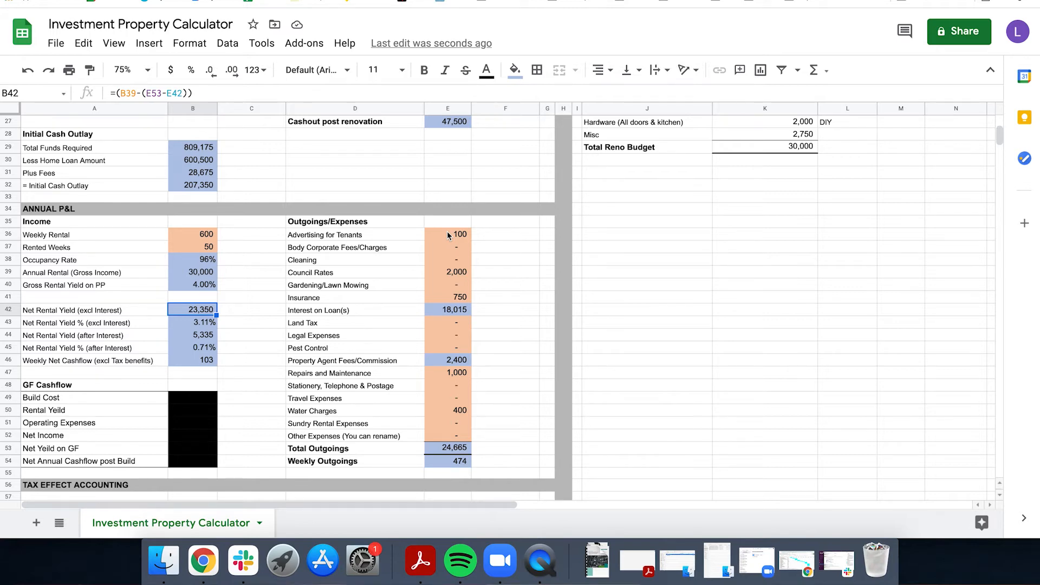
# Go through the annual outgoings from advertising for tenants down to insurance
pyautogui.click(448, 235)
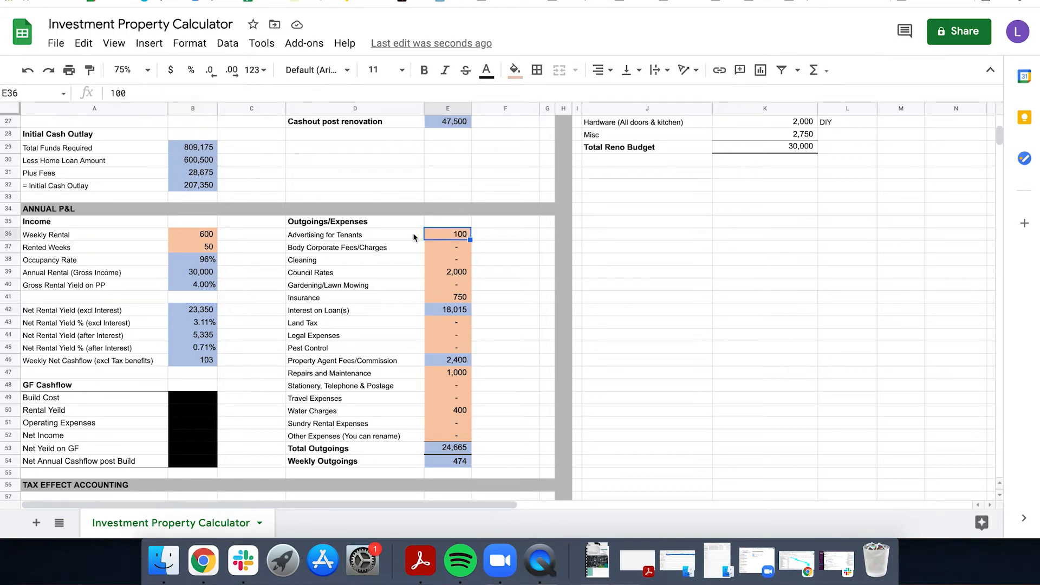
pyautogui.click(415, 249)
pyautogui.press('Down')
pyautogui.press('Down')
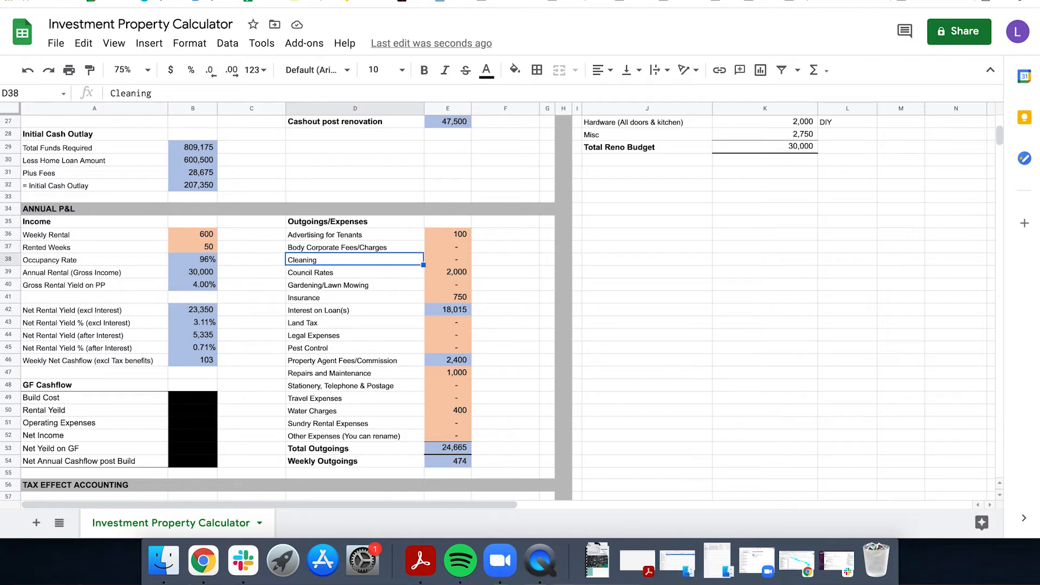
pyautogui.press('Right')
pyautogui.press('Down')
pyautogui.press('Left')
pyautogui.press('Down')
pyautogui.press('Right')
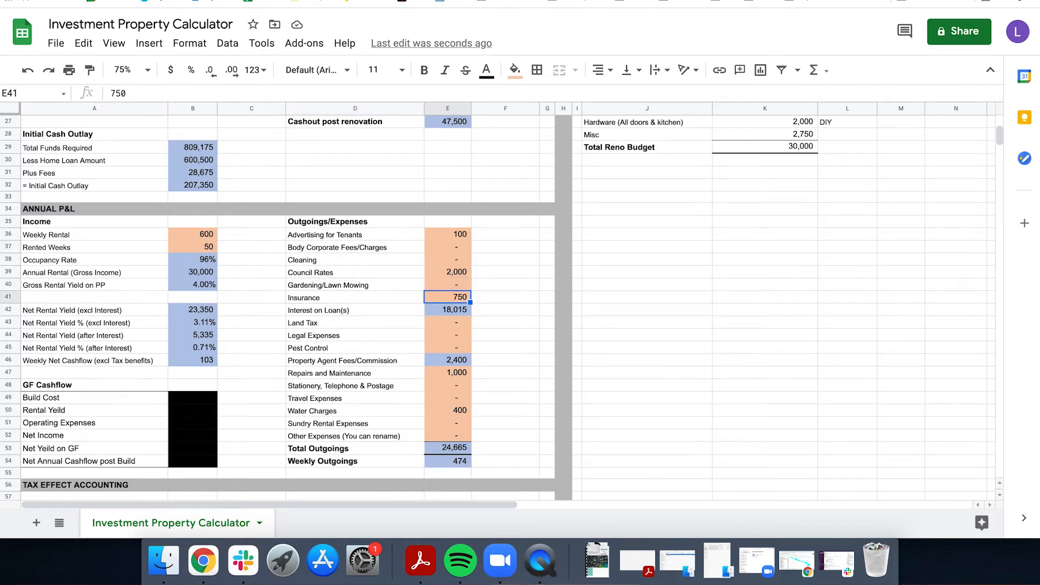
# Inspect the loan interest formula together with the bank loan and interest rate cells it references
pyautogui.press('Down')
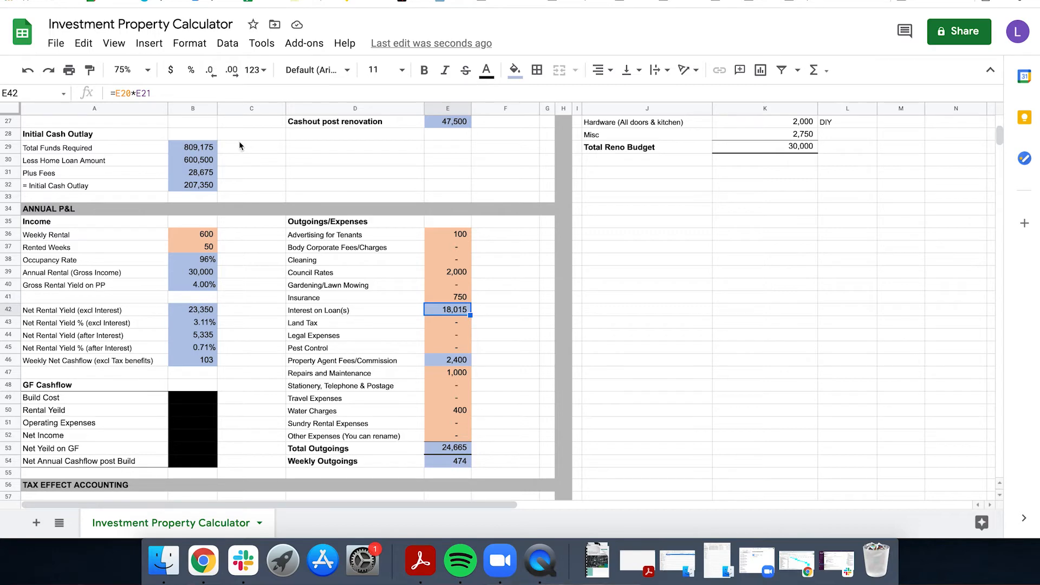
pyautogui.click(195, 91)
pyautogui.scroll(3, 291, 180)
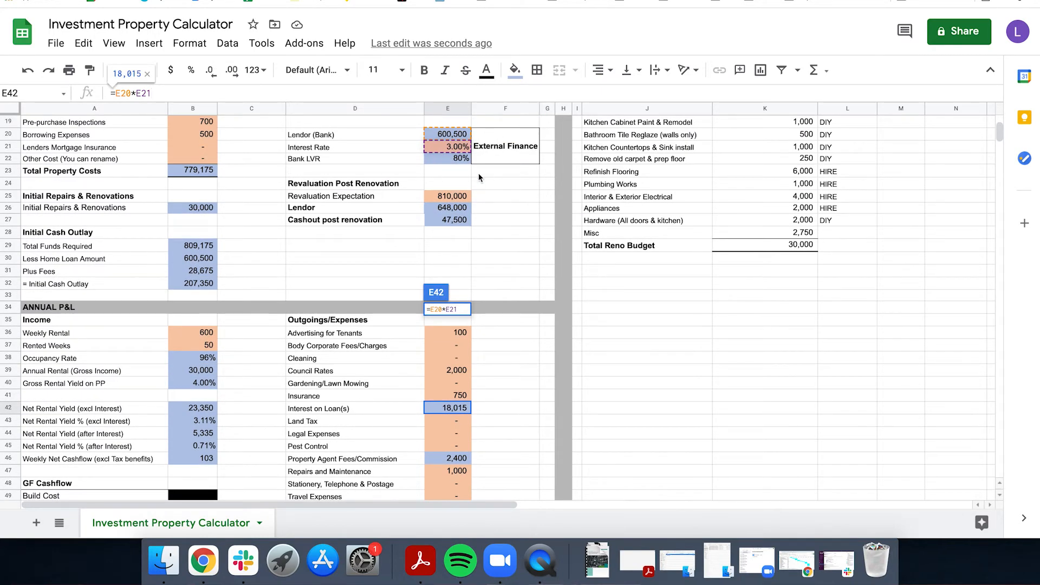
pyautogui.scroll(-5, 505, 299)
pyautogui.click(505, 297)
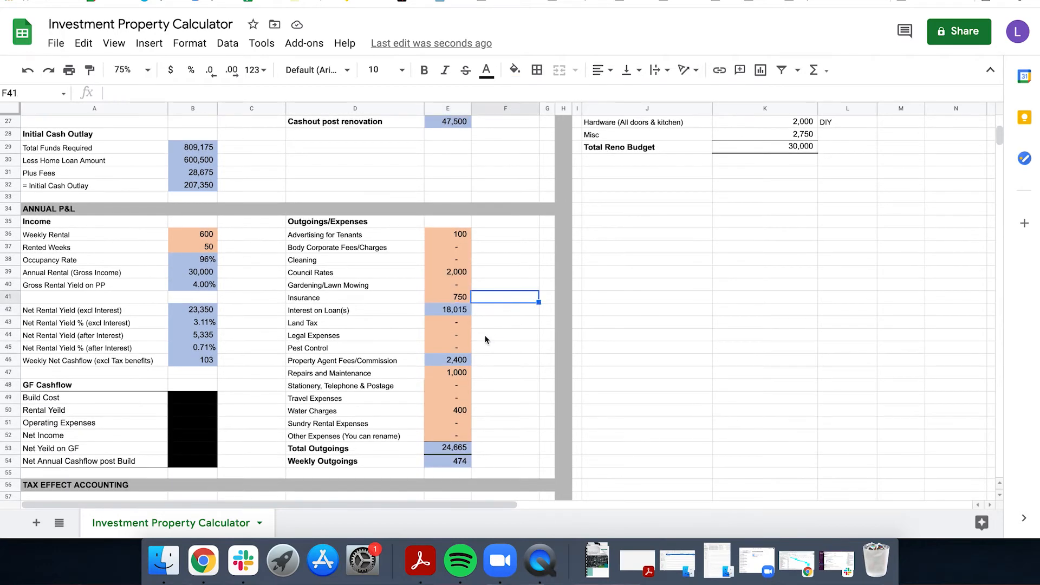
# Inspect the property agent fees formula and the remaining outgoings down to the total and weekly outgoings
pyautogui.click(461, 359)
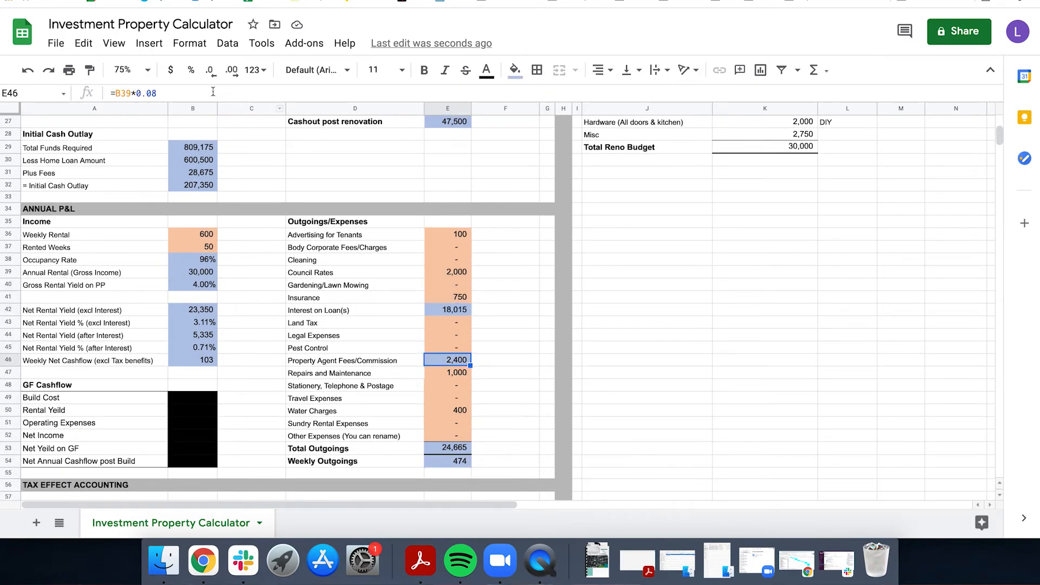
pyautogui.press('Return')
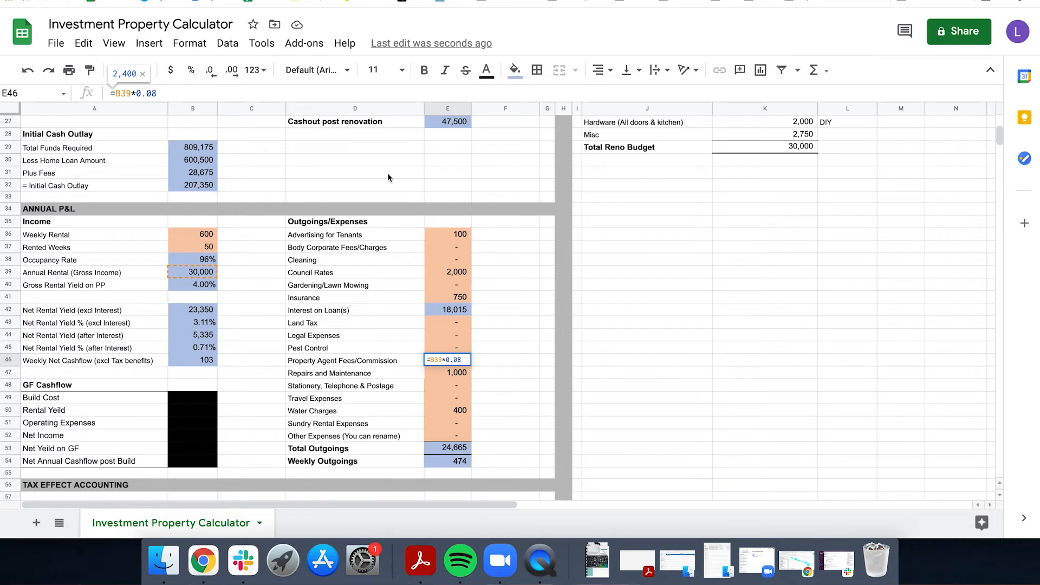
pyautogui.click(510, 284)
pyautogui.scroll(-1, 500, 373)
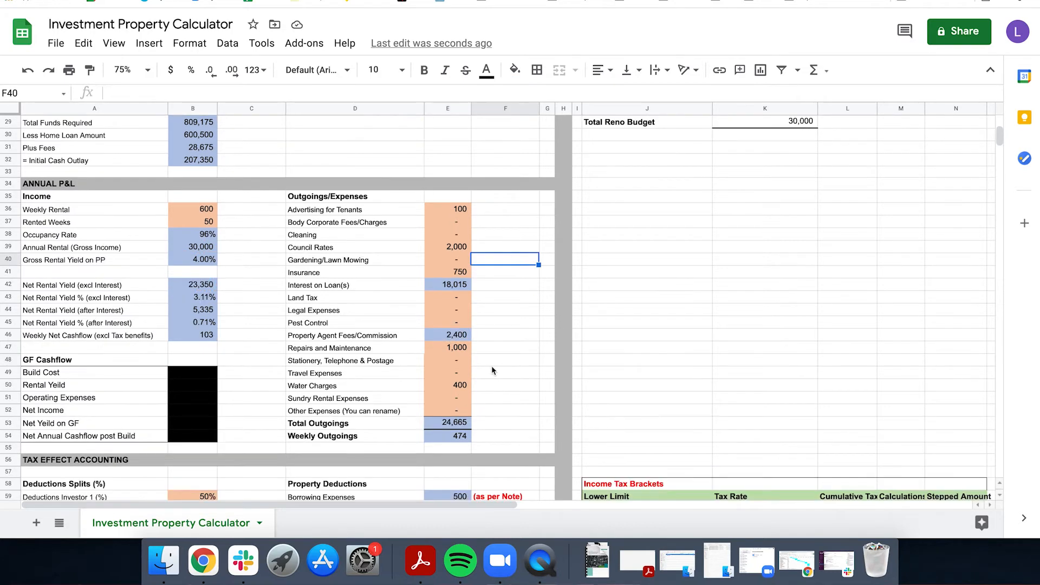
pyautogui.click(463, 349)
pyautogui.click(464, 385)
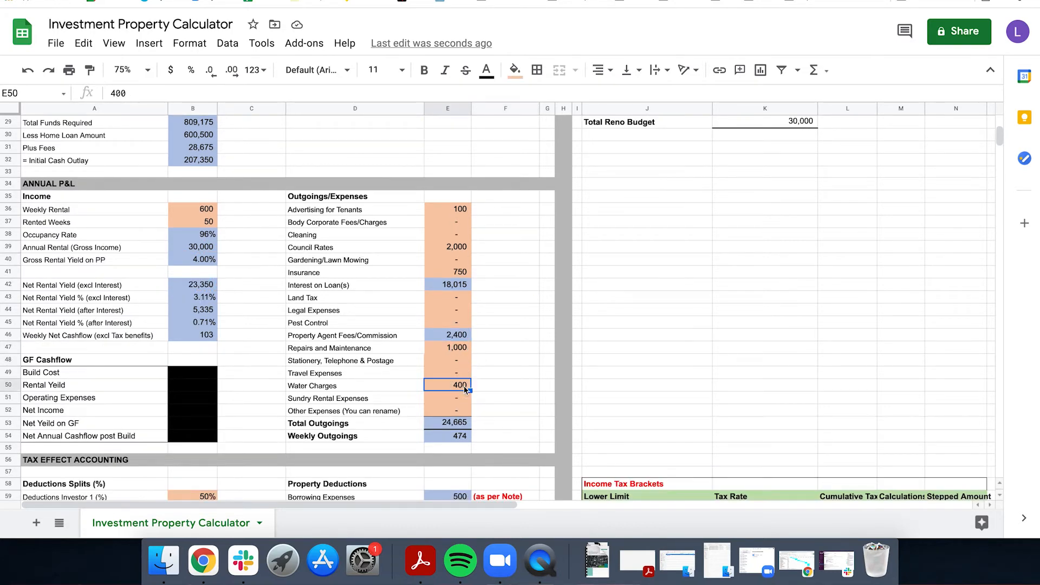
pyautogui.click(463, 424)
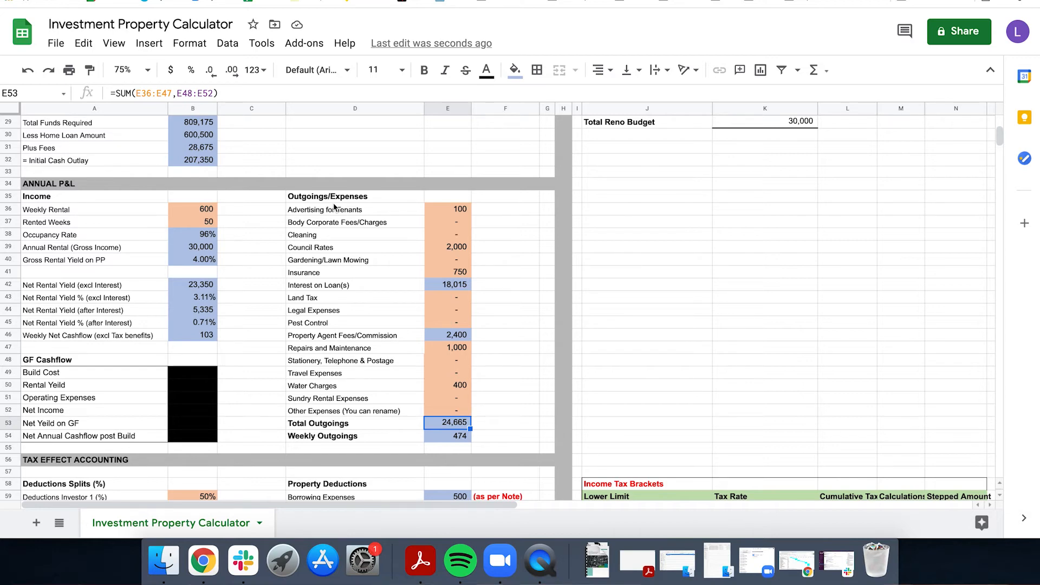
pyautogui.press('Down')
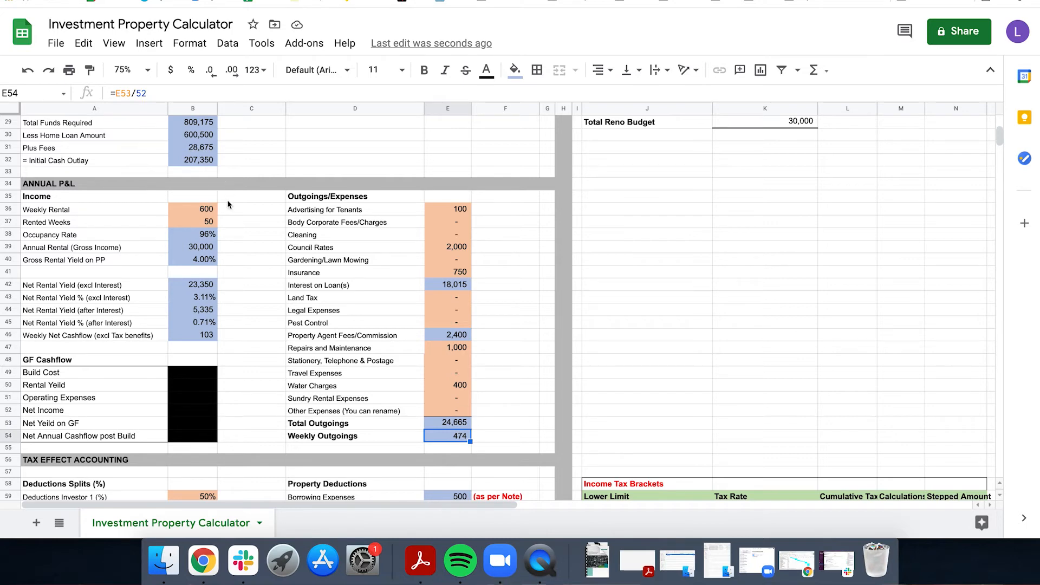
# Compare the weekly rental with the weekly outgoings and check the weekly net cashflow before tax benefits
pyautogui.click(210, 214)
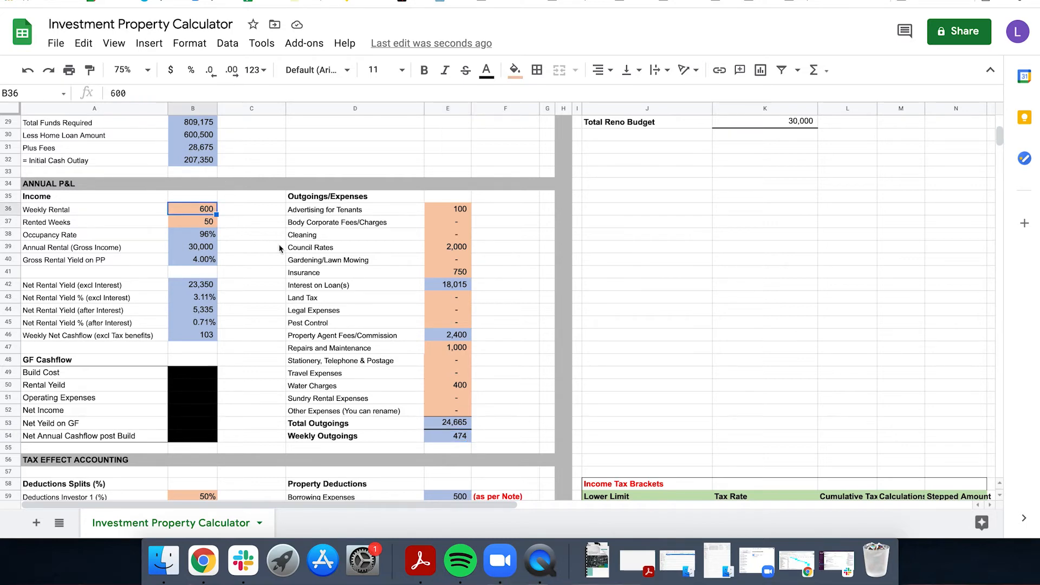
pyautogui.click(461, 438)
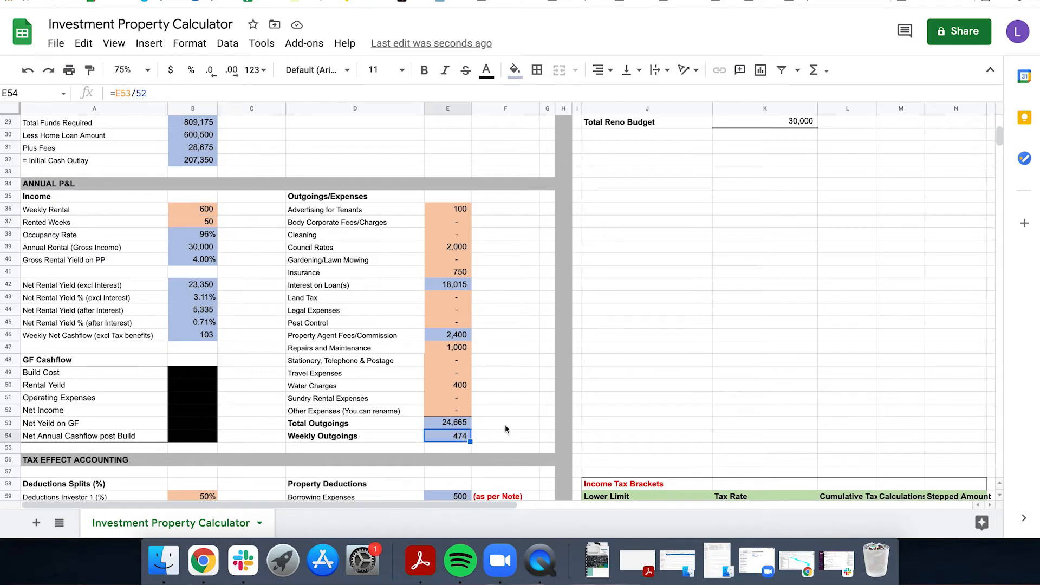
pyautogui.click(202, 335)
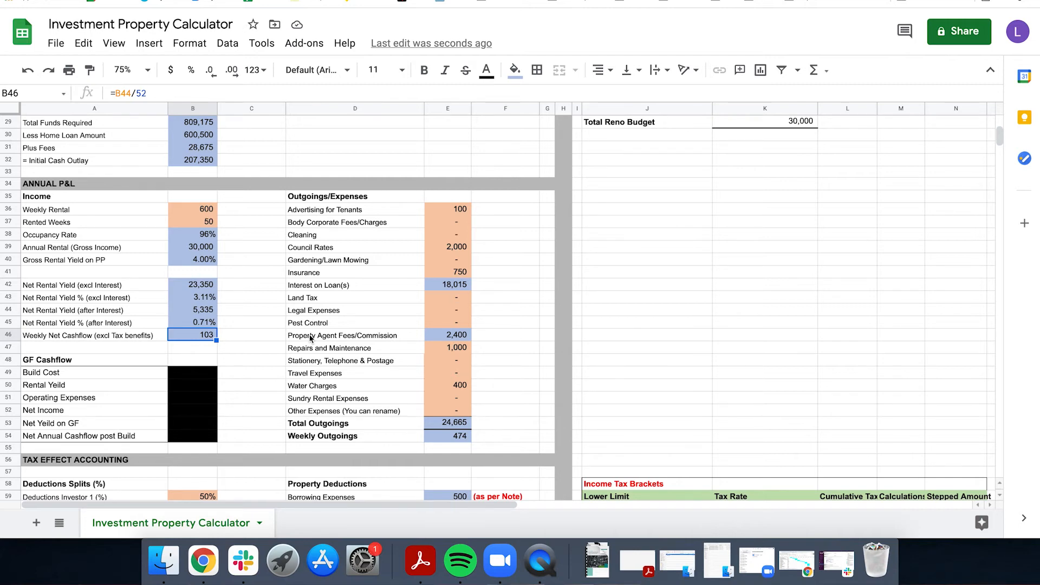
pyautogui.click(206, 211)
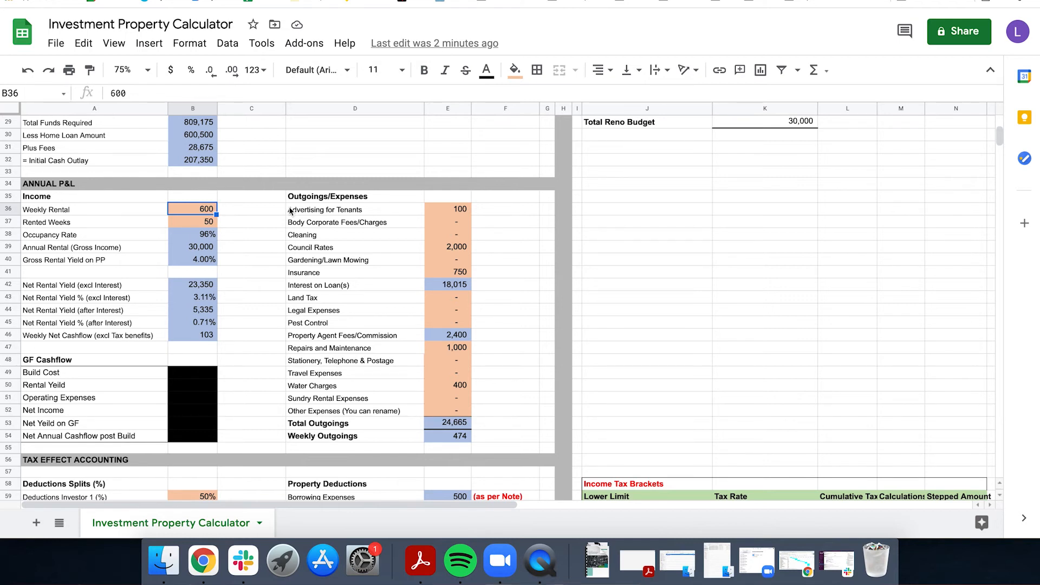
# Inspect the net rental yield formulas excluding interest and after interest
pyautogui.click(208, 288)
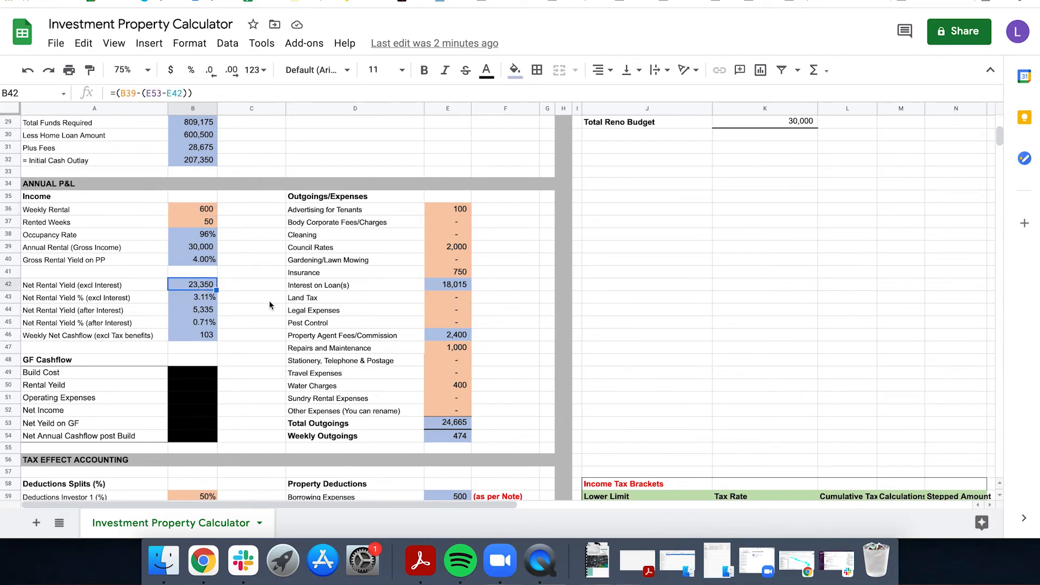
pyautogui.click(206, 97)
pyautogui.click(241, 225)
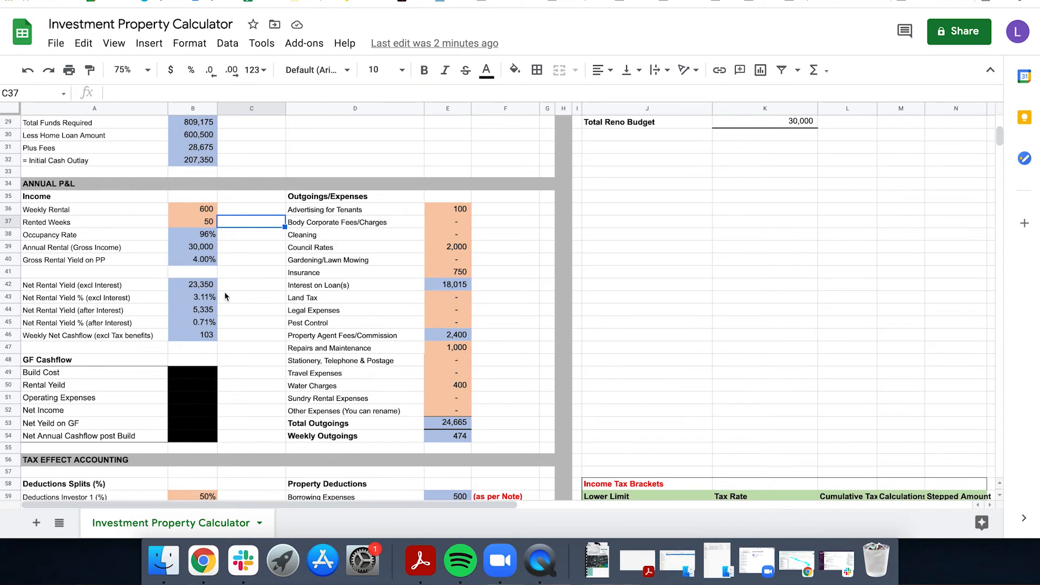
pyautogui.click(212, 307)
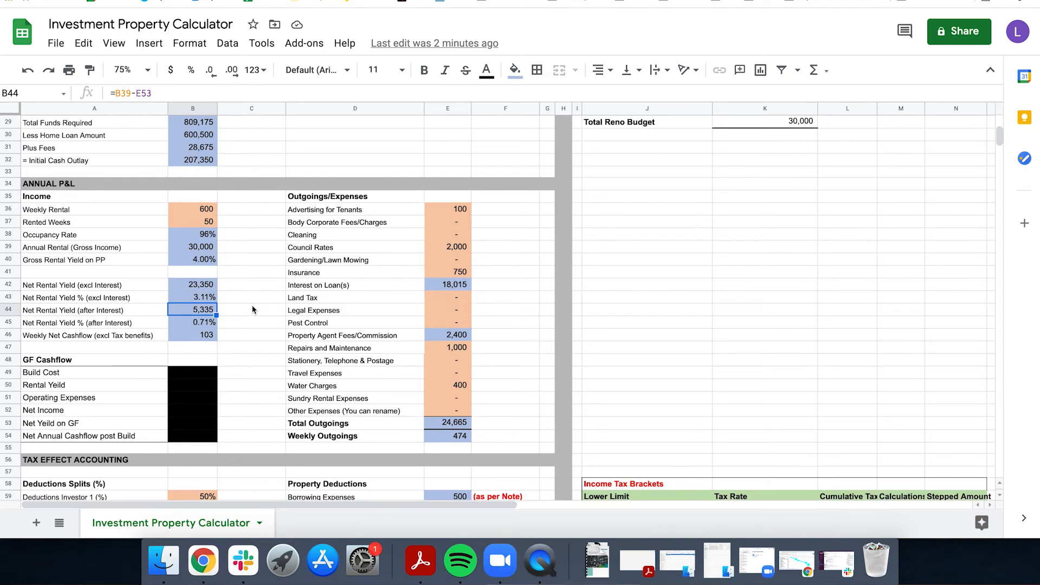
# Look over the blacked-out GF Cashflow cells and the tax effect accounting section, and return to the annual P&L
pyautogui.moveTo(195, 378); pyautogui.dragTo(193, 442)
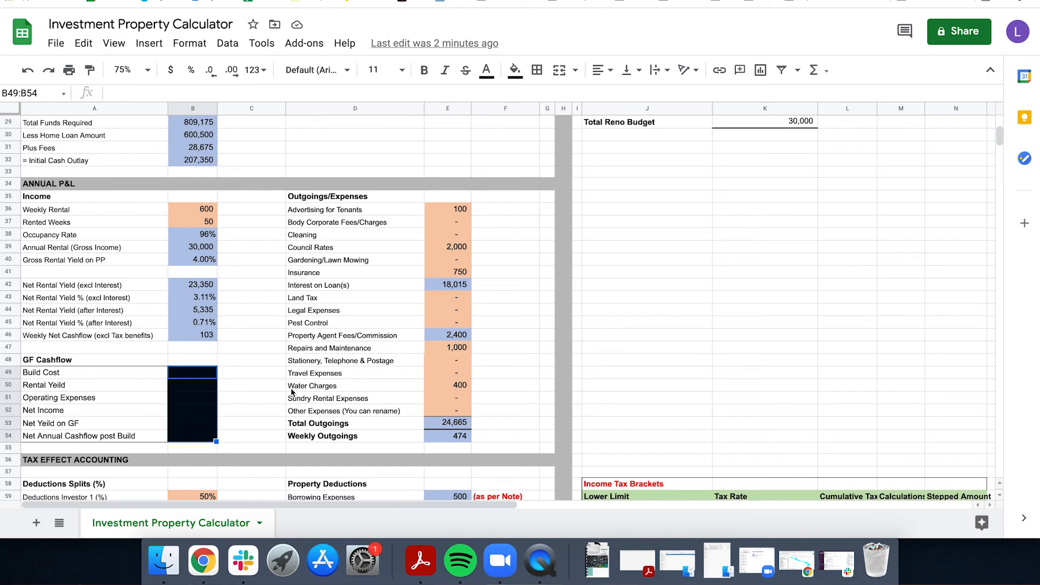
pyautogui.scroll(-10, 330, 369)
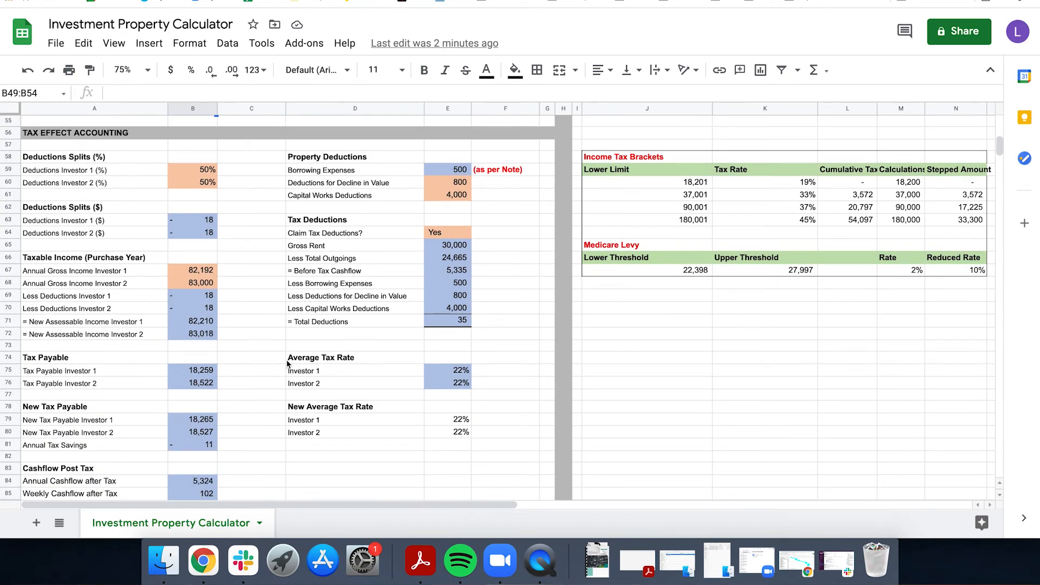
pyautogui.scroll(-2, 289, 366)
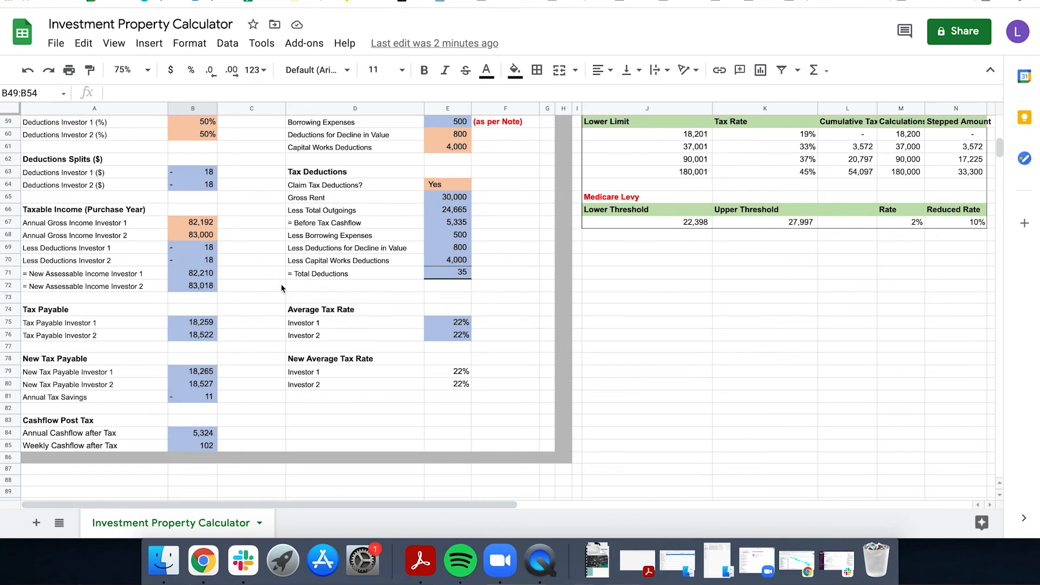
pyautogui.scroll(2, 282, 288)
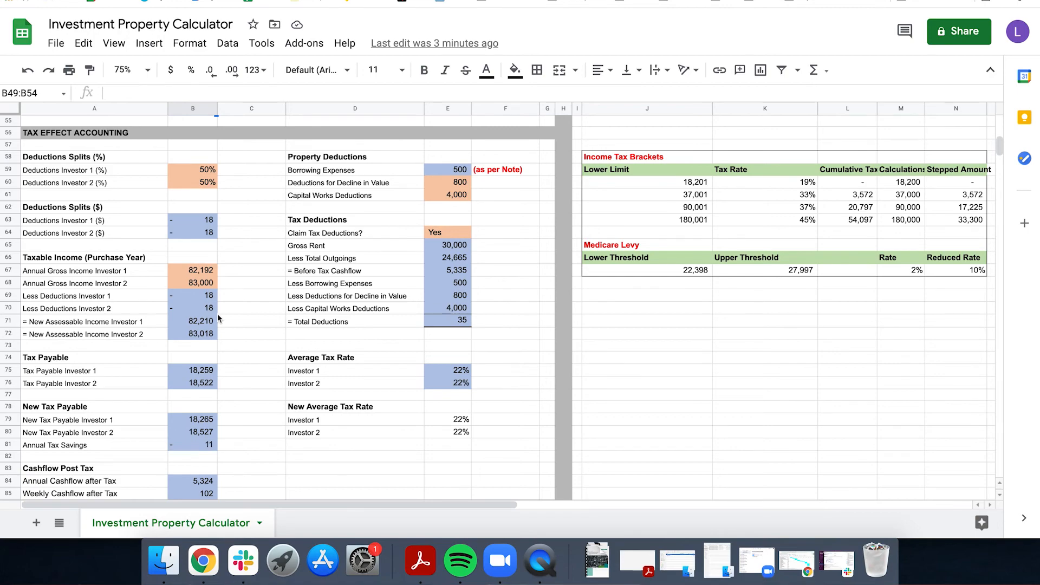
pyautogui.scroll(15, 218, 318)
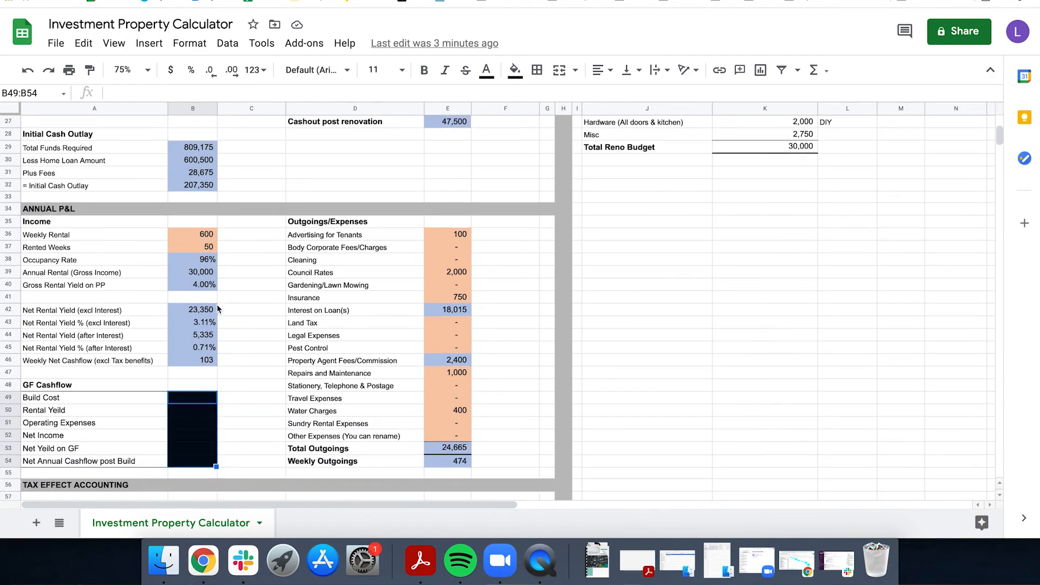